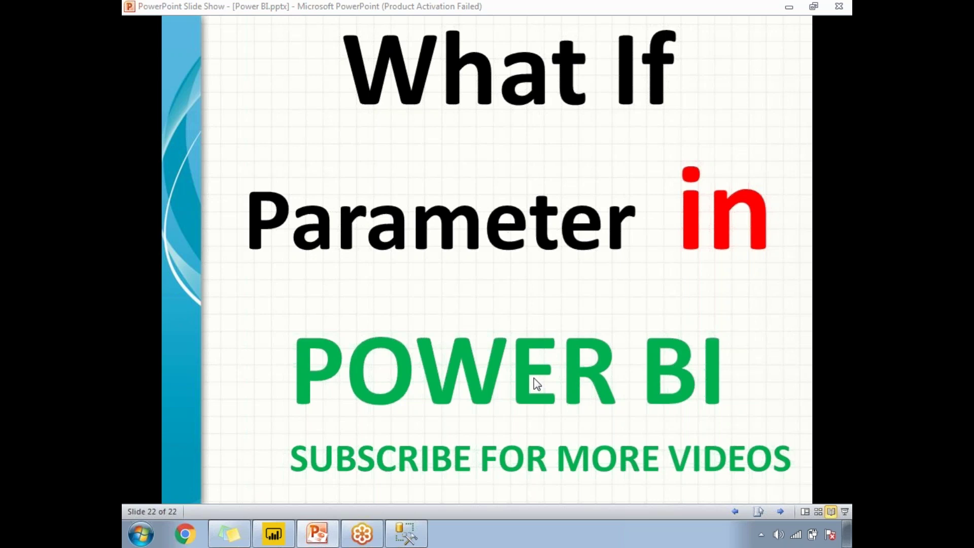
# Step: View the AdventureWorksDW2012 tables in SQL Server Management Studio, and connect Power BI Desktop to the SQL Server database server .\sql2012 in Import mode
pyautogui.click(410, 538)
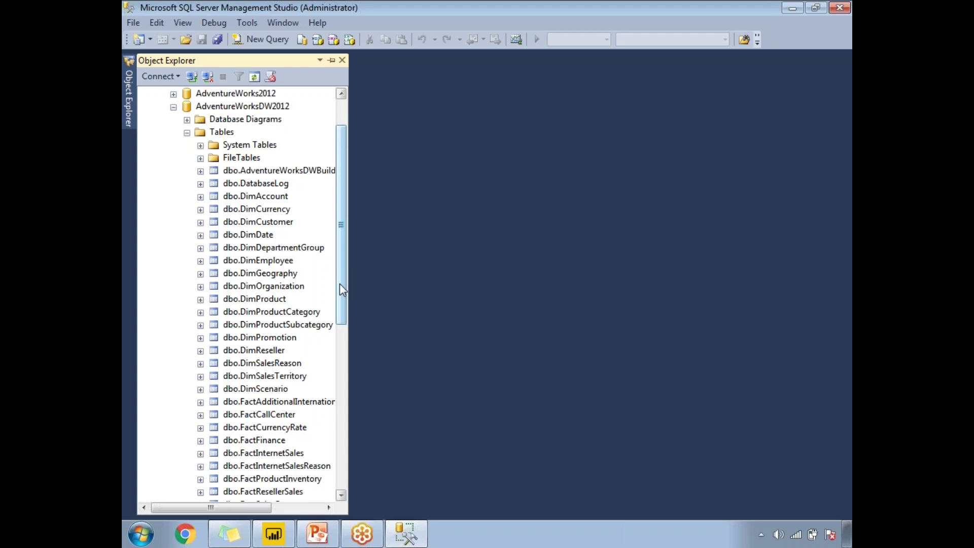
pyautogui.click(277, 535)
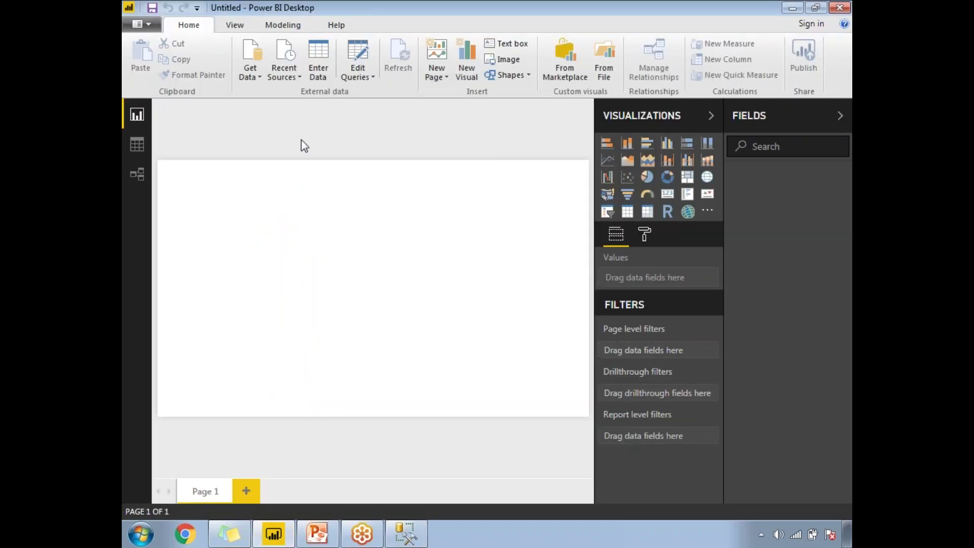
pyautogui.click(253, 75)
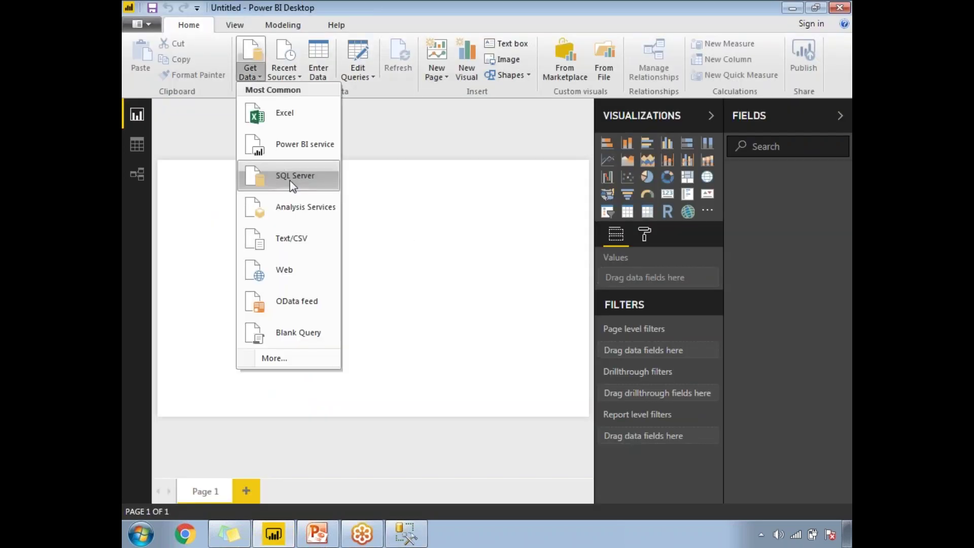
pyautogui.click(290, 180)
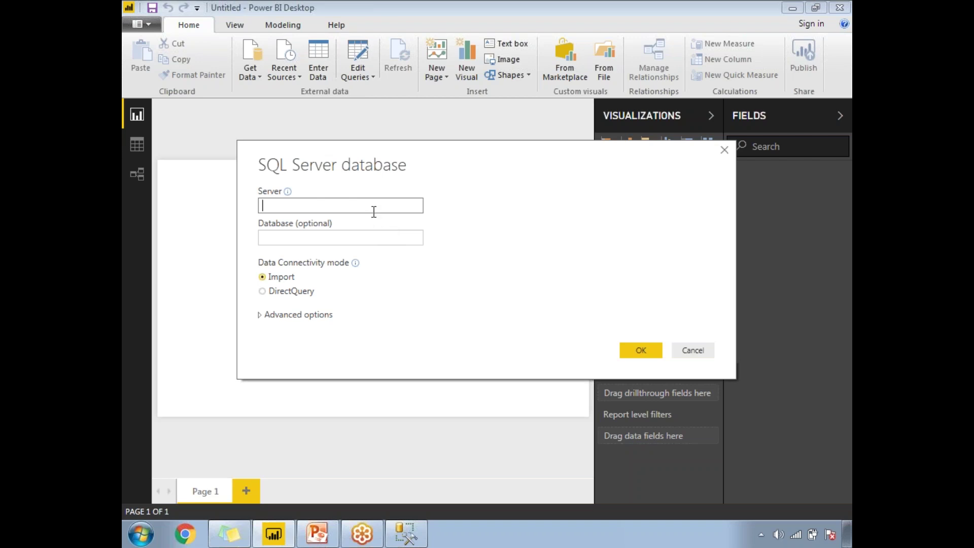
pyautogui.write('.\\sql2012')
pyautogui.click(637, 350)
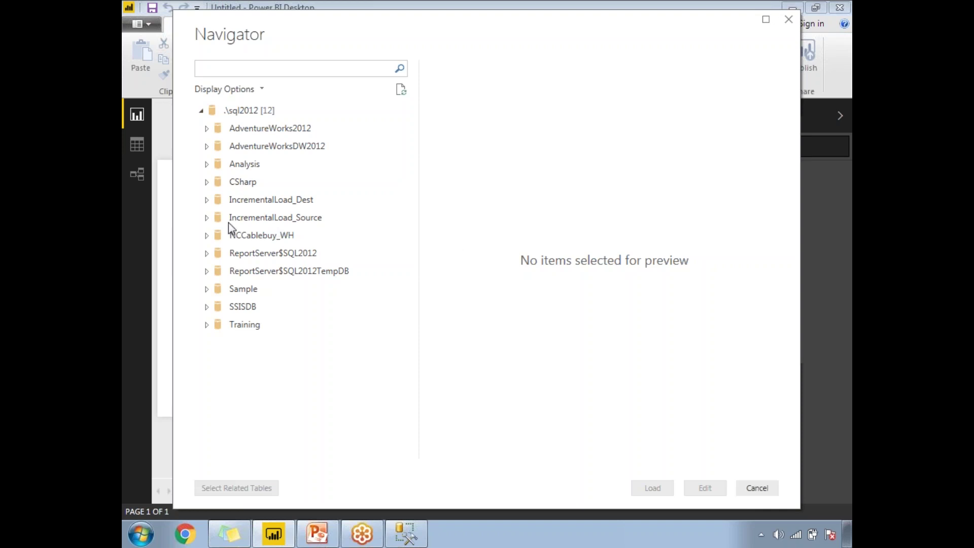
# Step: Load the DimProduct, DimProductCategory, DimProductSubcategory and FactInternetSales tables from the AdventureWorksDW2012 database
pyautogui.click(207, 147)
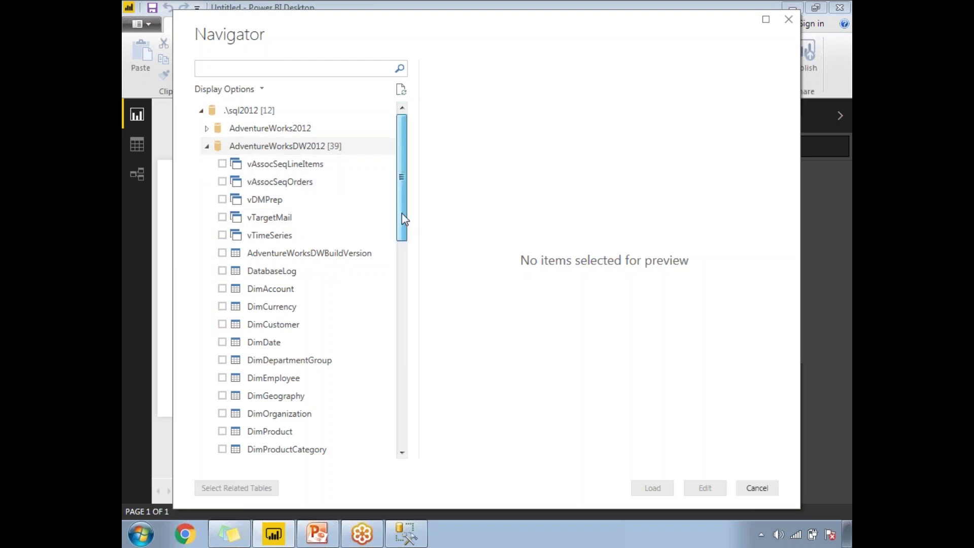
pyautogui.moveTo(404, 217); pyautogui.dragTo(410, 276)
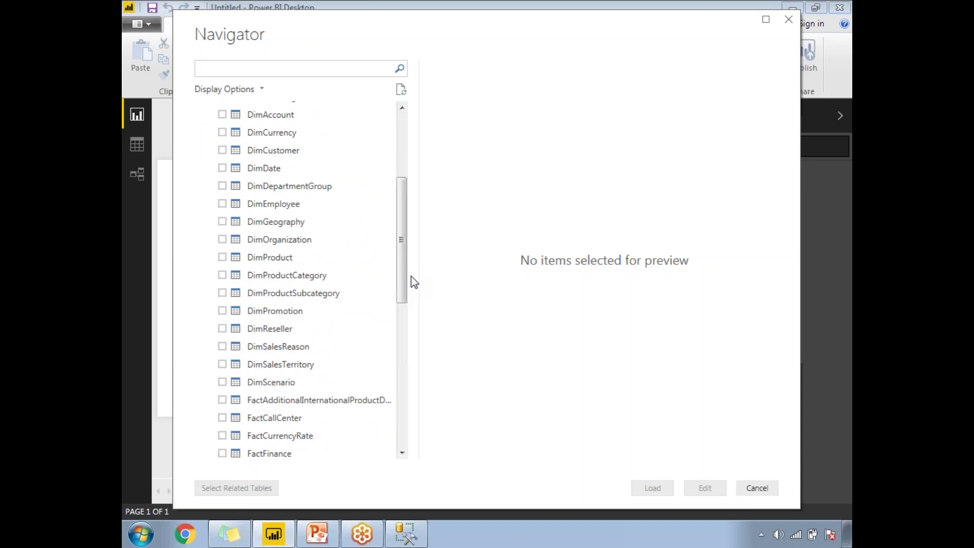
pyautogui.click(222, 258)
pyautogui.click(222, 275)
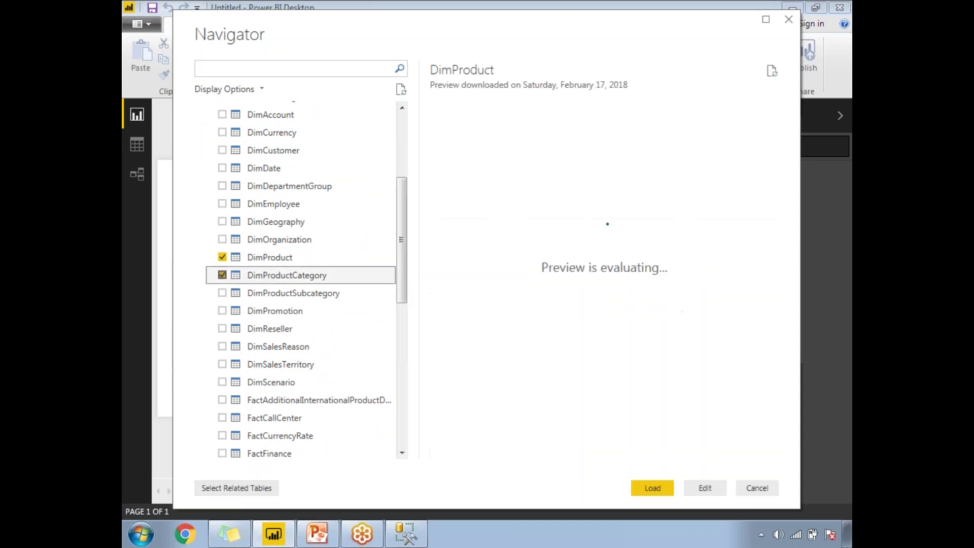
pyautogui.click(222, 294)
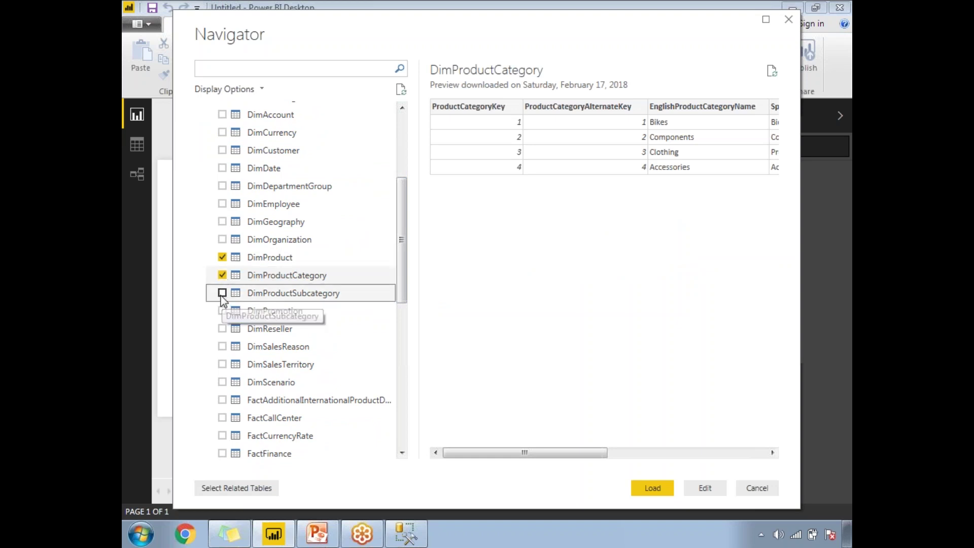
pyautogui.moveTo(401, 280); pyautogui.dragTo(398, 326)
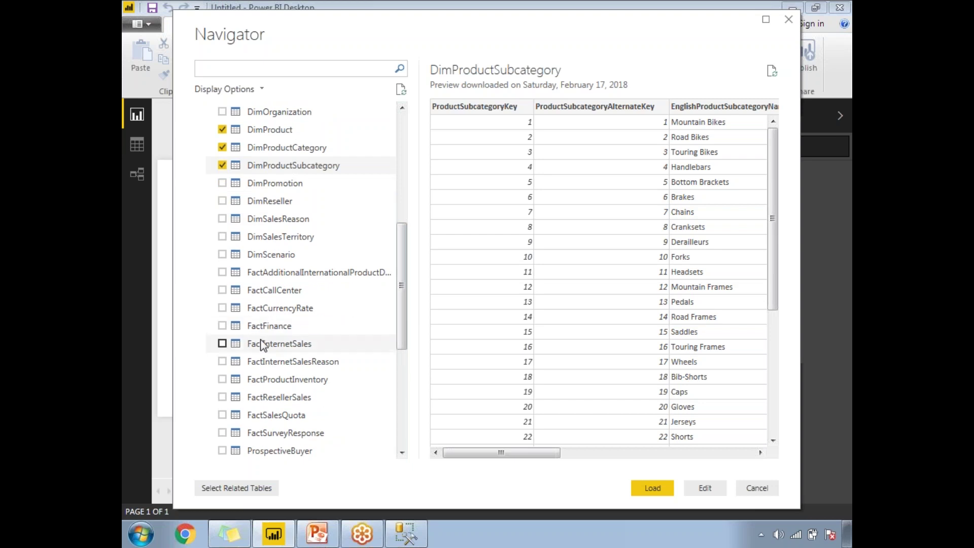
pyautogui.click(222, 343)
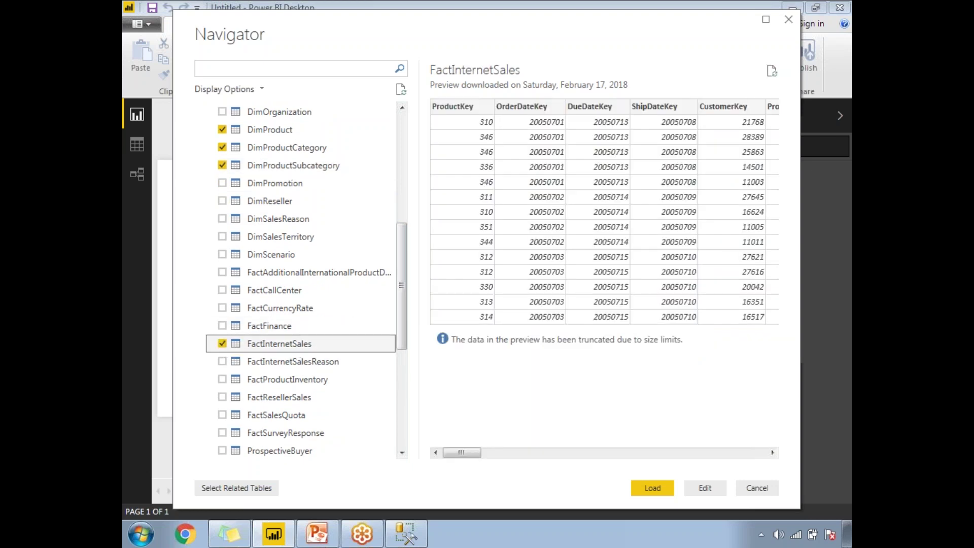
pyautogui.moveTo(405, 317); pyautogui.dragTo(409, 247)
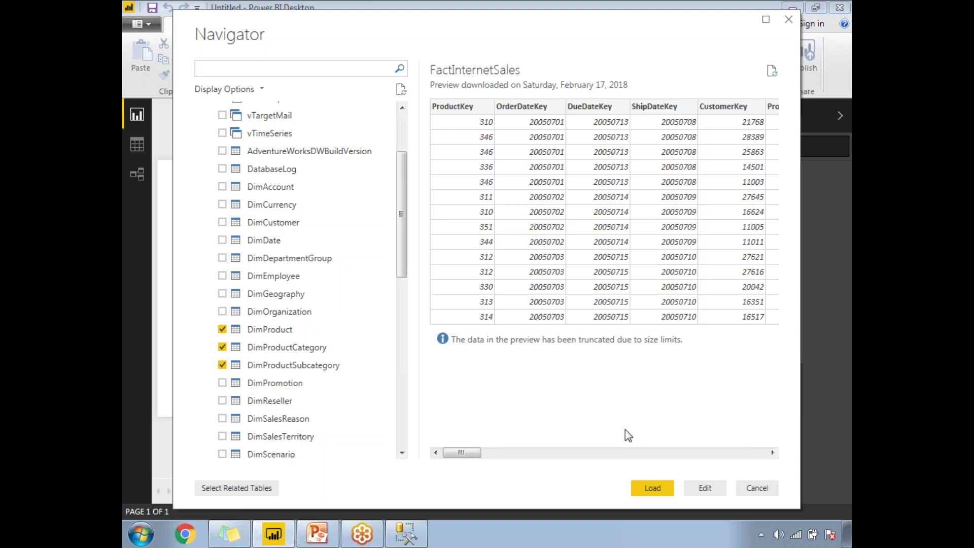
pyautogui.click(652, 488)
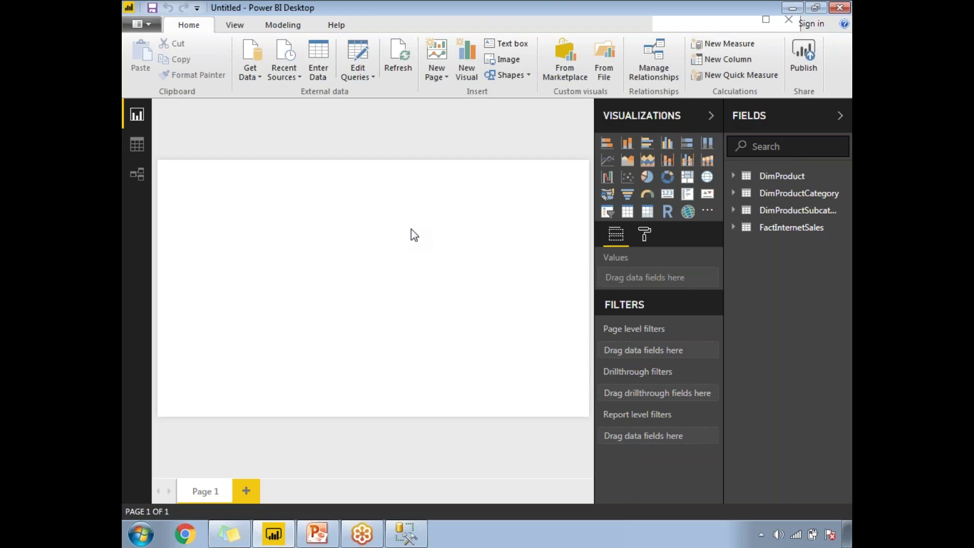
# Step: Start a new what-if parameter named Profit with the Decimal number data type
pyautogui.click(292, 31)
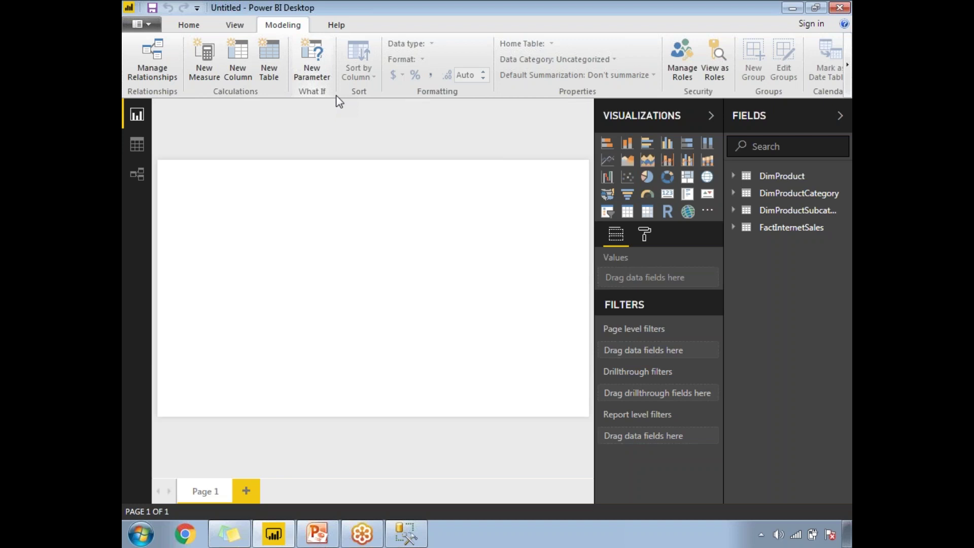
pyautogui.click(314, 54)
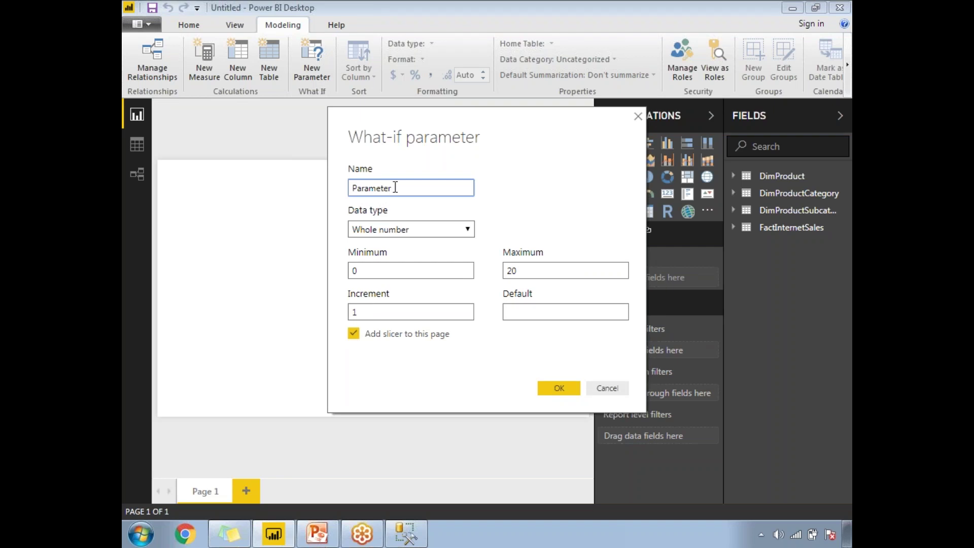
pyautogui.moveTo(399, 188); pyautogui.dragTo(351, 189)
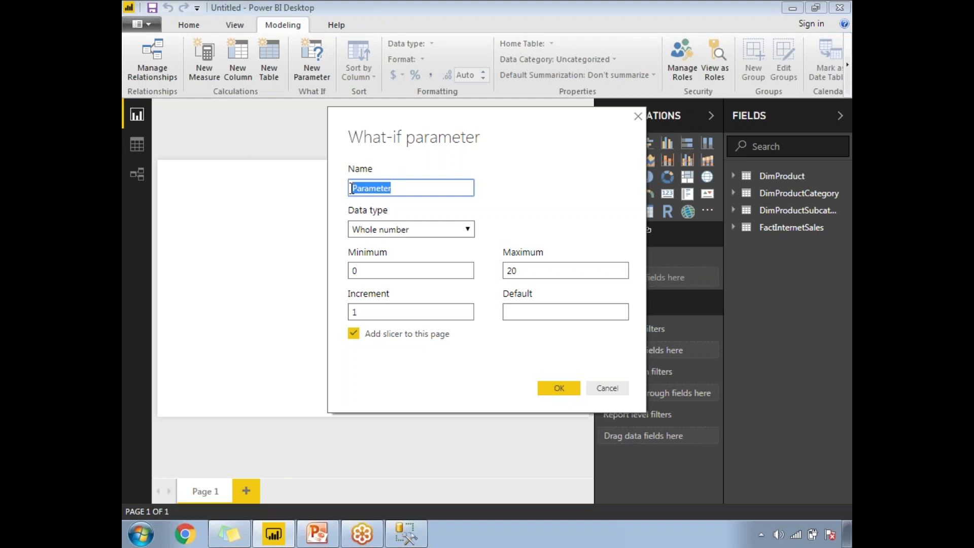
pyautogui.write('Profit')
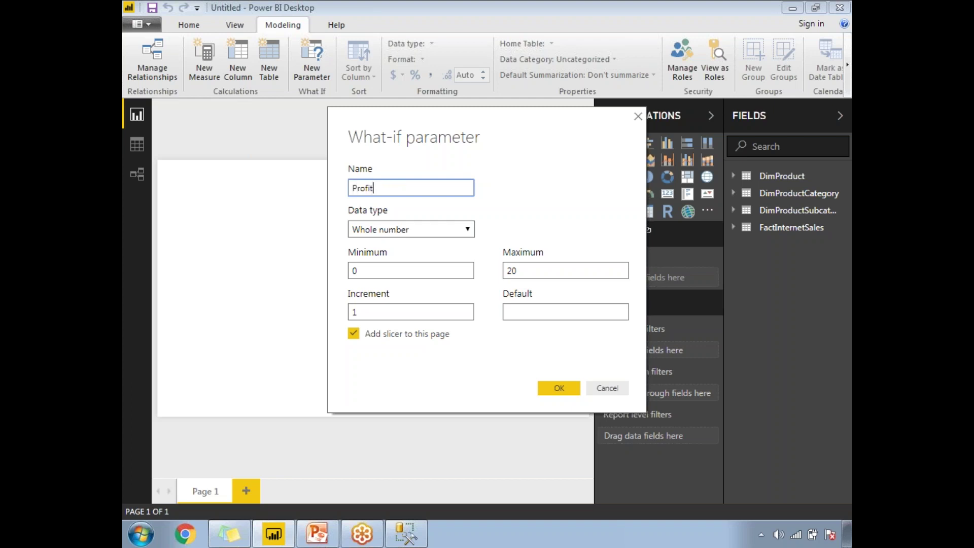
pyautogui.click(400, 230)
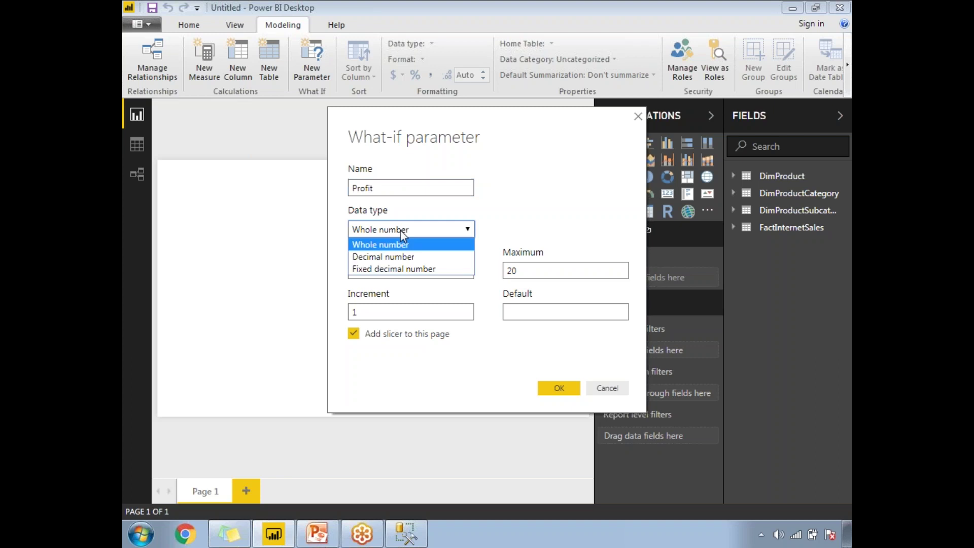
pyautogui.click(407, 257)
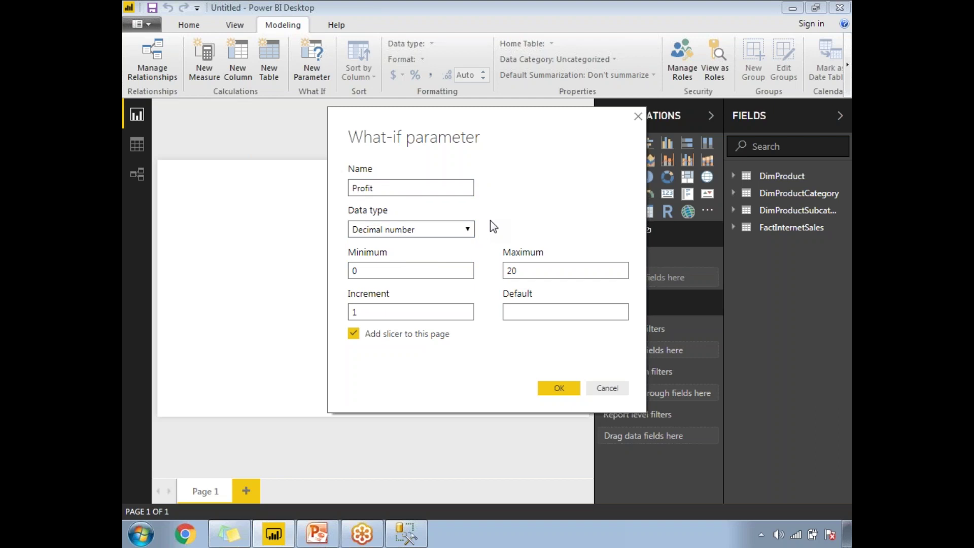
# Step: Set the Profit parameter's range from 0 to 1 with an increment of 0.05
pyautogui.moveTo(374, 188); pyautogui.dragTo(352, 192)
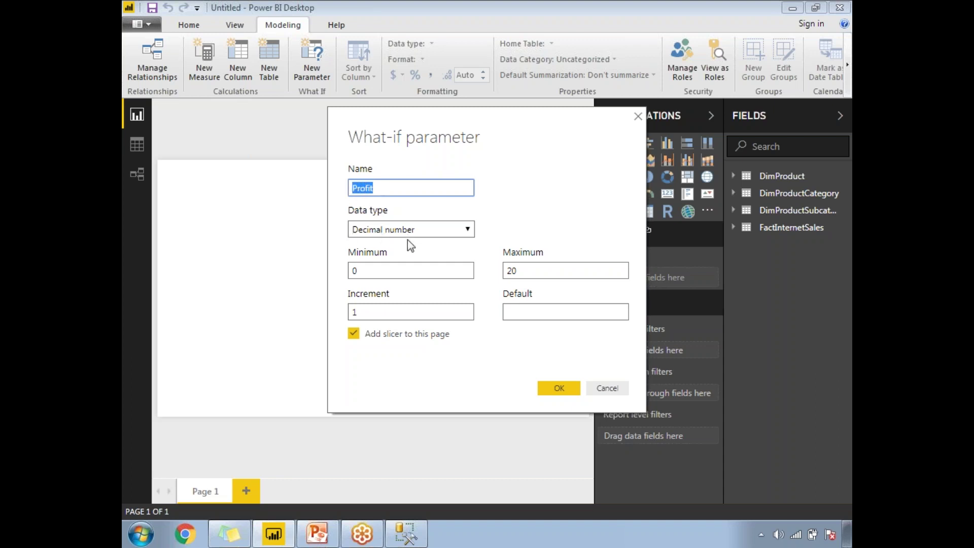
pyautogui.click(374, 272)
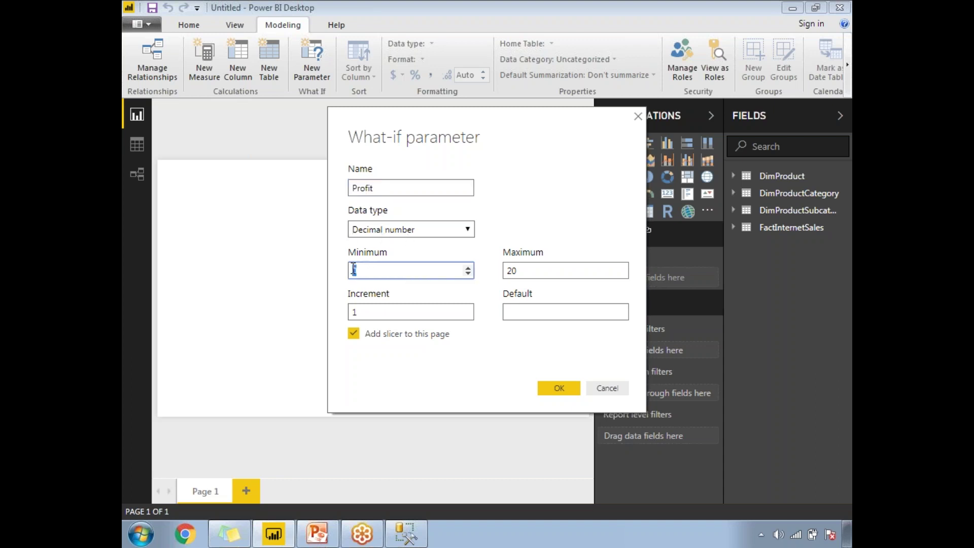
pyautogui.moveTo(354, 269); pyautogui.dragTo(365, 274)
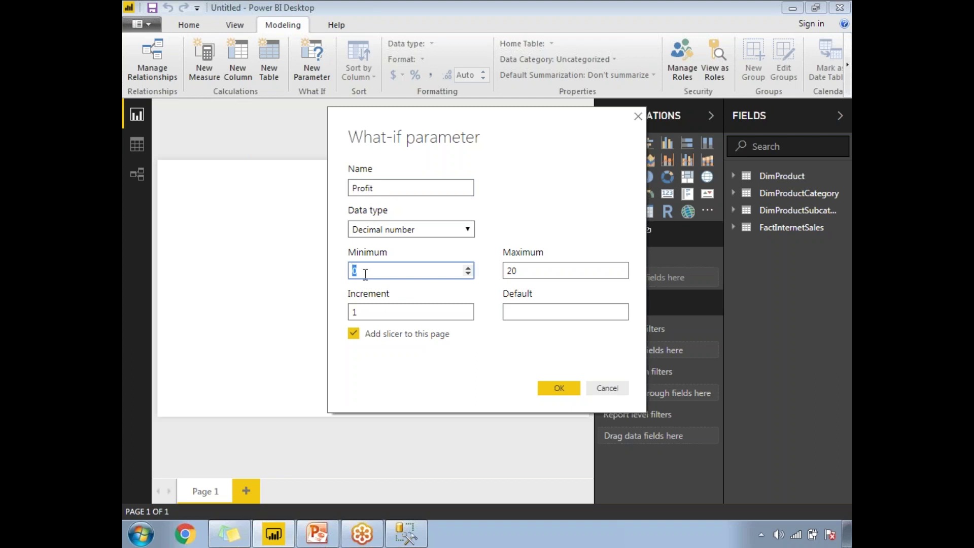
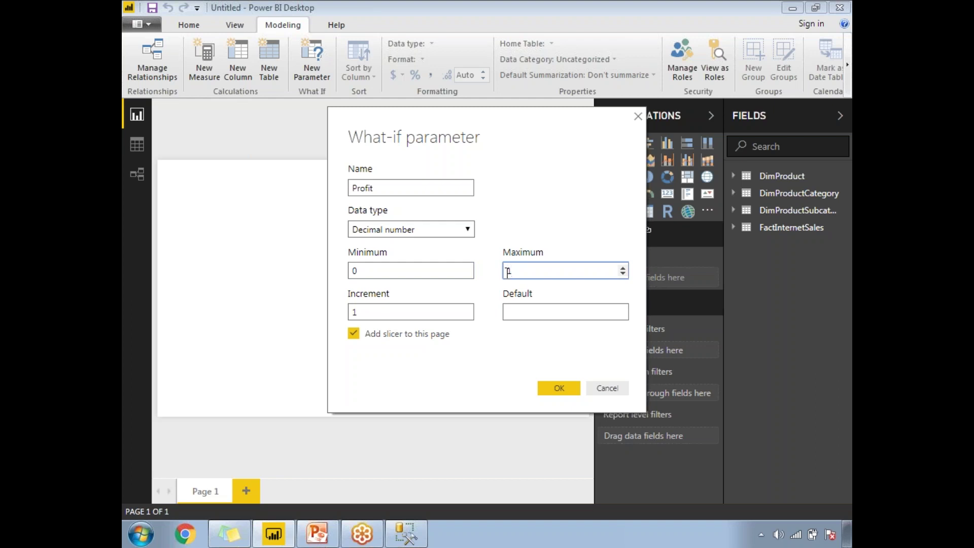
pyautogui.moveTo(370, 311); pyautogui.dragTo(351, 312)
pyautogui.press('BackSpace')
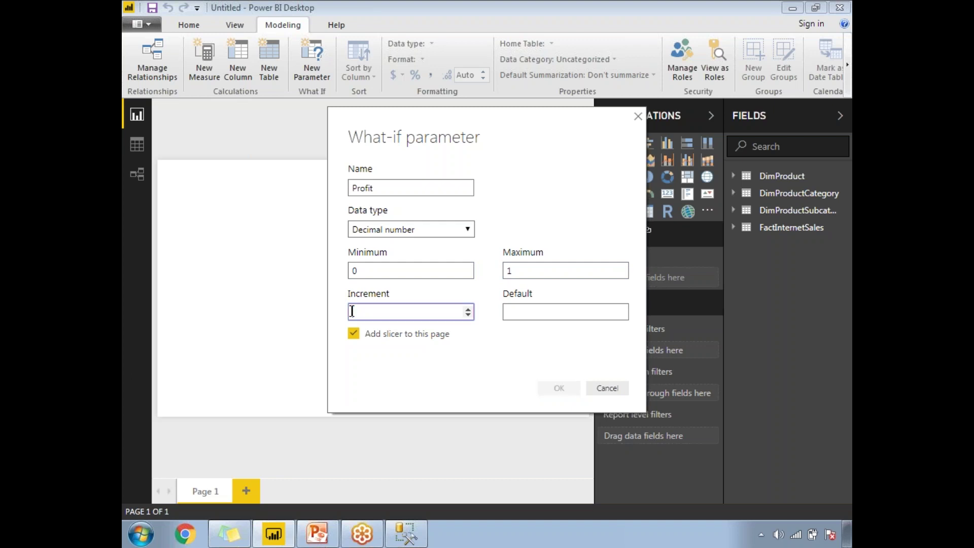
pyautogui.write('.5')
pyautogui.press('BackSpace')
pyautogui.press('BackSpace')
pyautogui.write('0.')
pyautogui.write('.05')
pyautogui.click(477, 362)
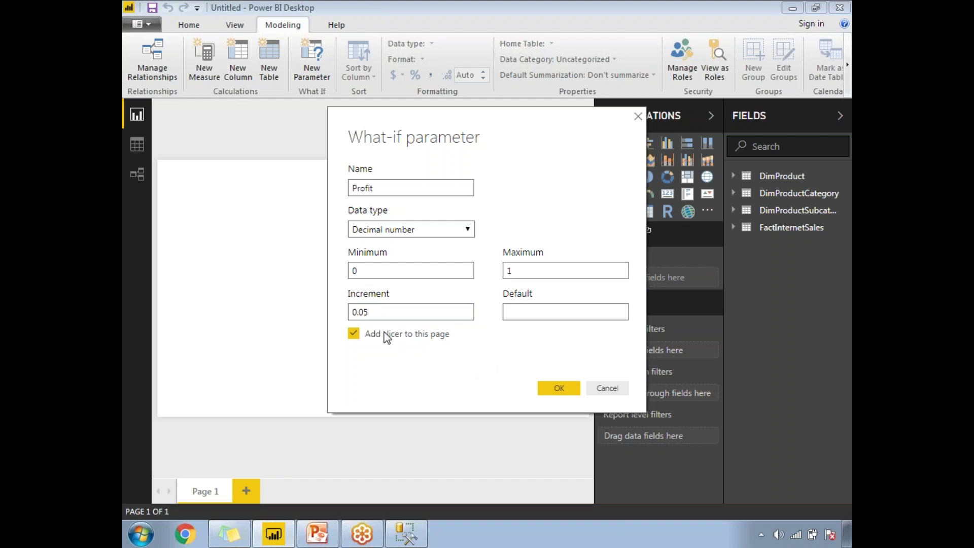
pyautogui.click(373, 312)
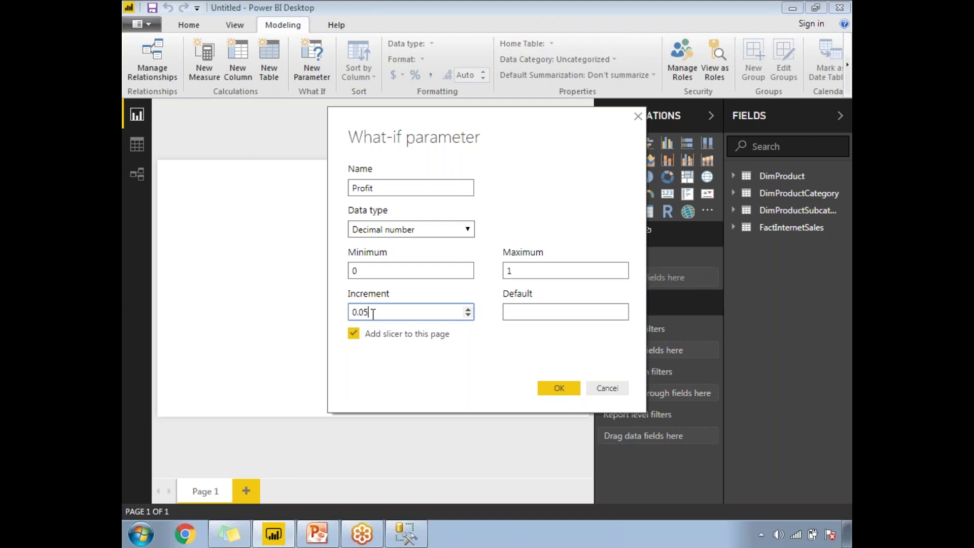
pyautogui.doubleClick(509, 270)
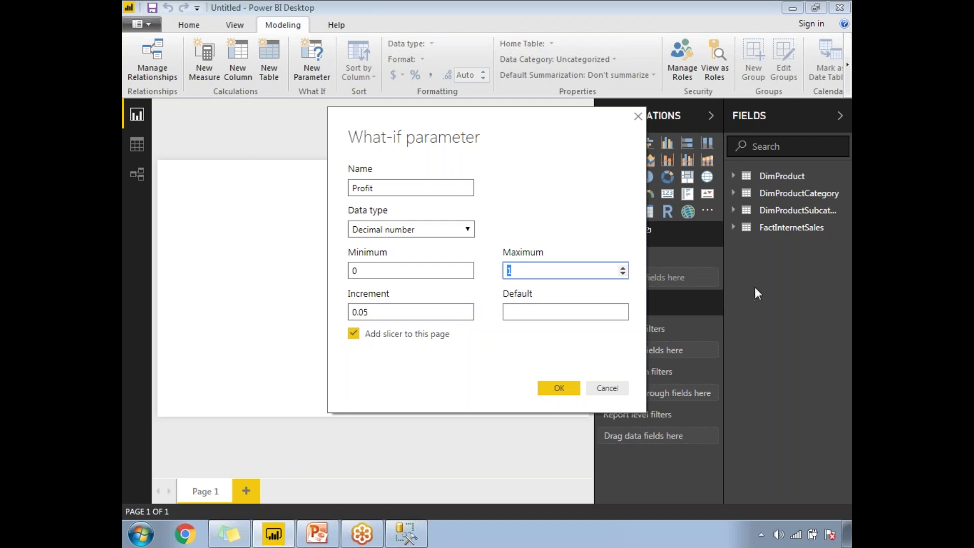
pyautogui.click(668, 373)
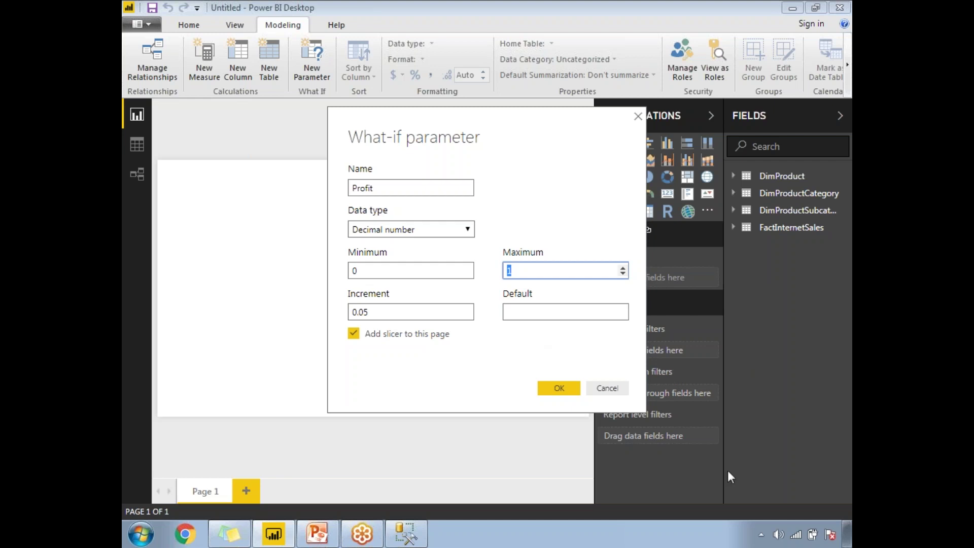
pyautogui.hotkey('ctrl', '2')
pyautogui.moveTo(469, 340)
pyautogui.mouseDown()
pyautogui.moveTo(348, 319)
pyautogui.moveTo(471, 349)
pyautogui.mouseUp()
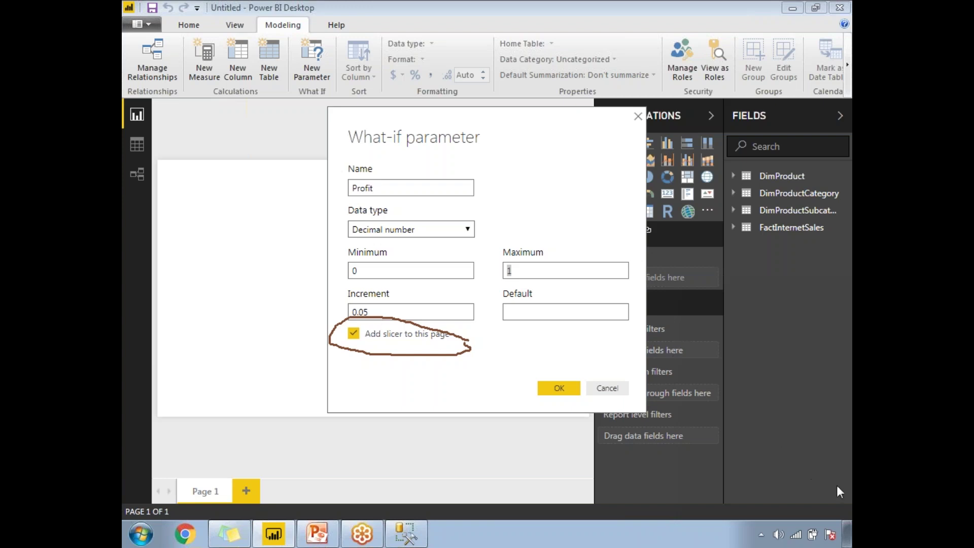
pyautogui.press('Escape')
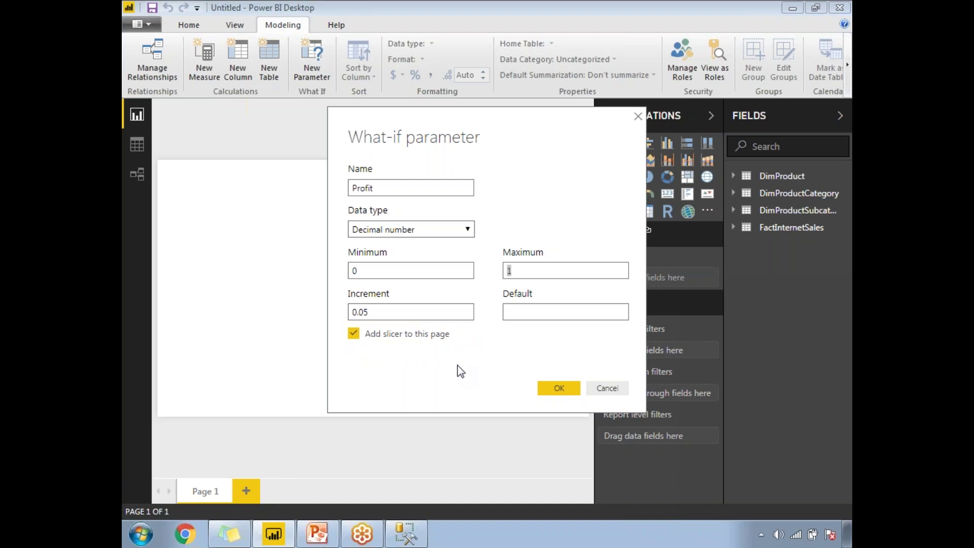
# Step: Create the Profit parameter with its slicer, and resize the slicer into a short strip spanning the full page width
pyautogui.click(557, 389)
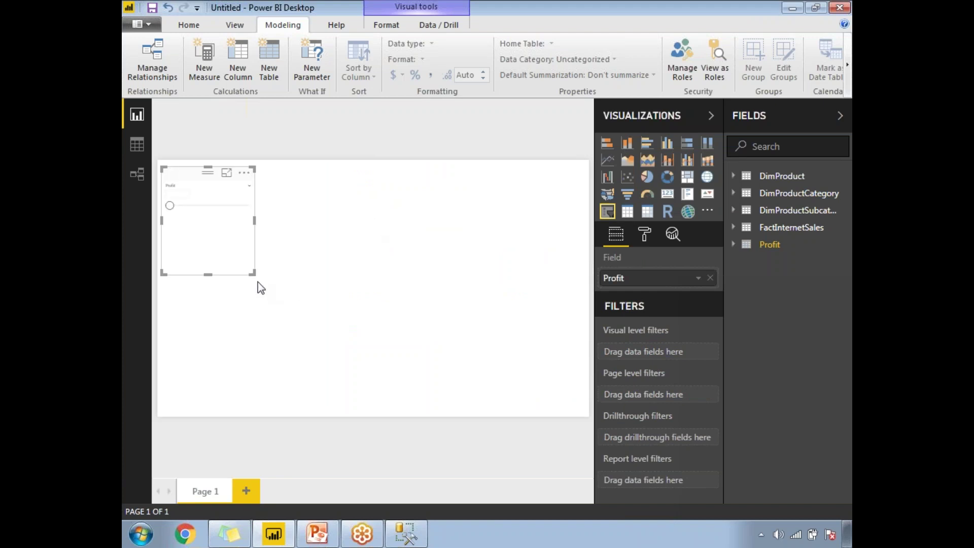
pyautogui.moveTo(256, 264); pyautogui.dragTo(588, 265)
pyautogui.click(391, 260)
pyautogui.moveTo(384, 242); pyautogui.dragTo(383, 241)
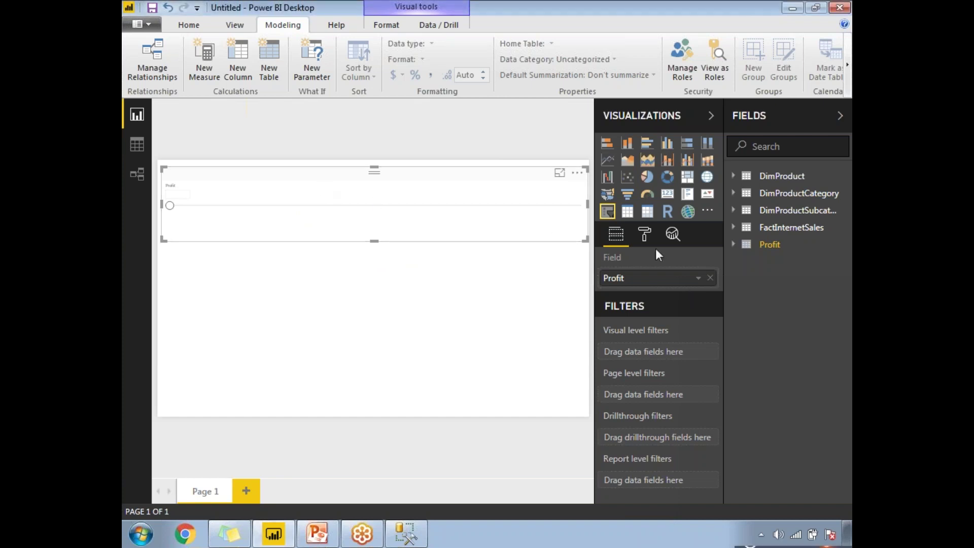
# Step: Color the Profit slicer's slider red and move its handle to set the value to 0.10
pyautogui.click(645, 235)
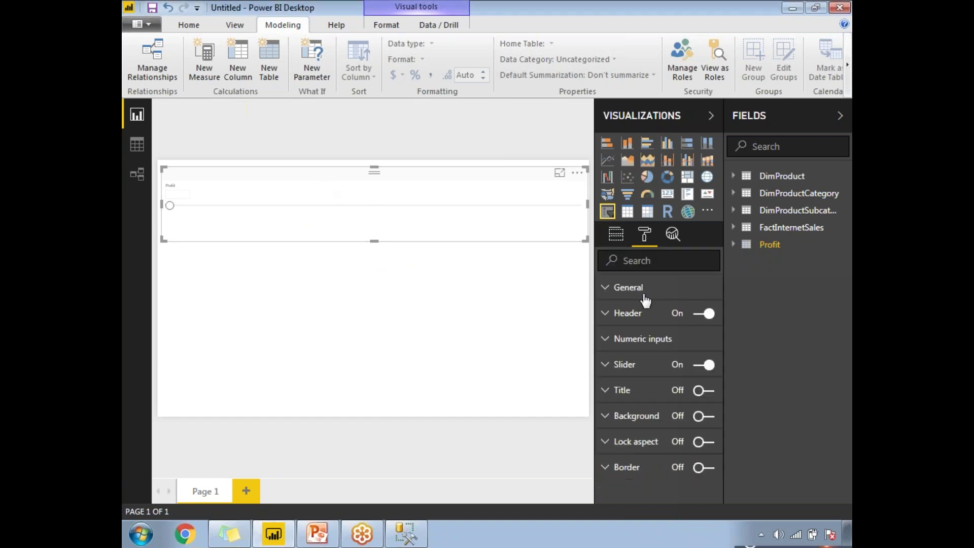
pyautogui.click(605, 366)
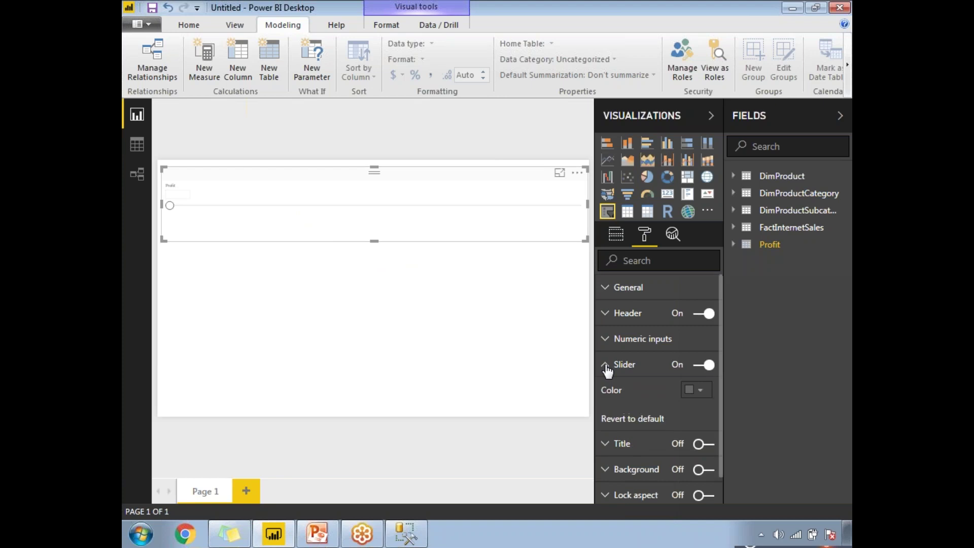
pyautogui.click(700, 390)
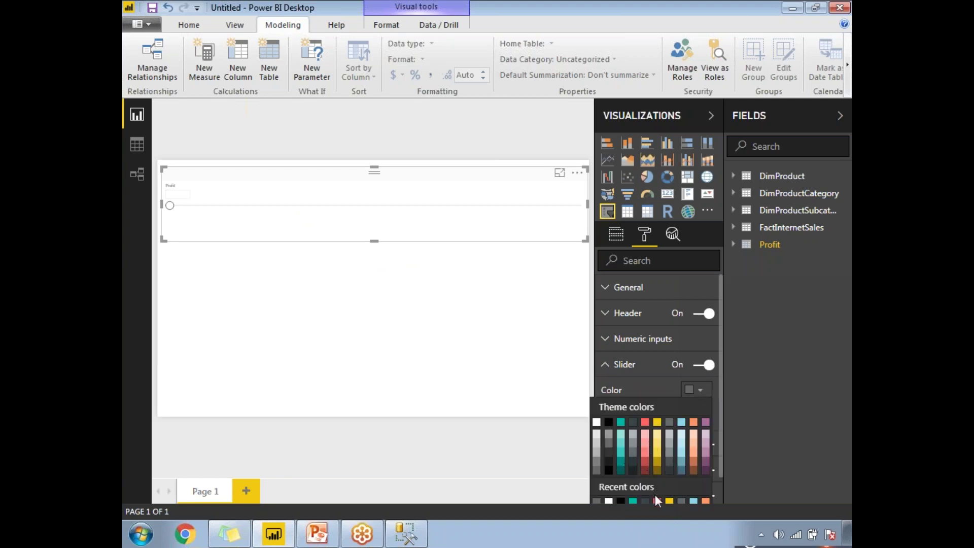
pyautogui.click(657, 500)
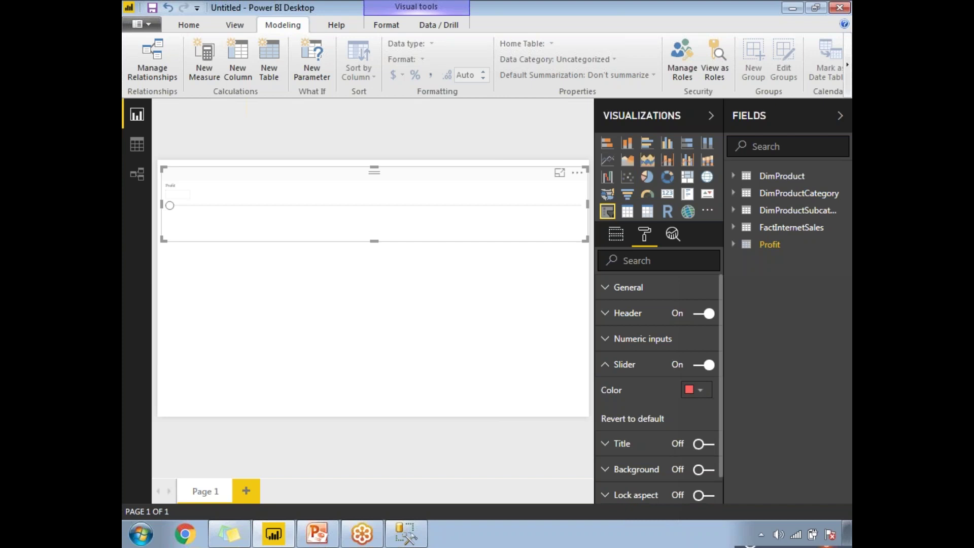
pyautogui.click(397, 306)
pyautogui.moveTo(169, 205); pyautogui.dragTo(191, 205)
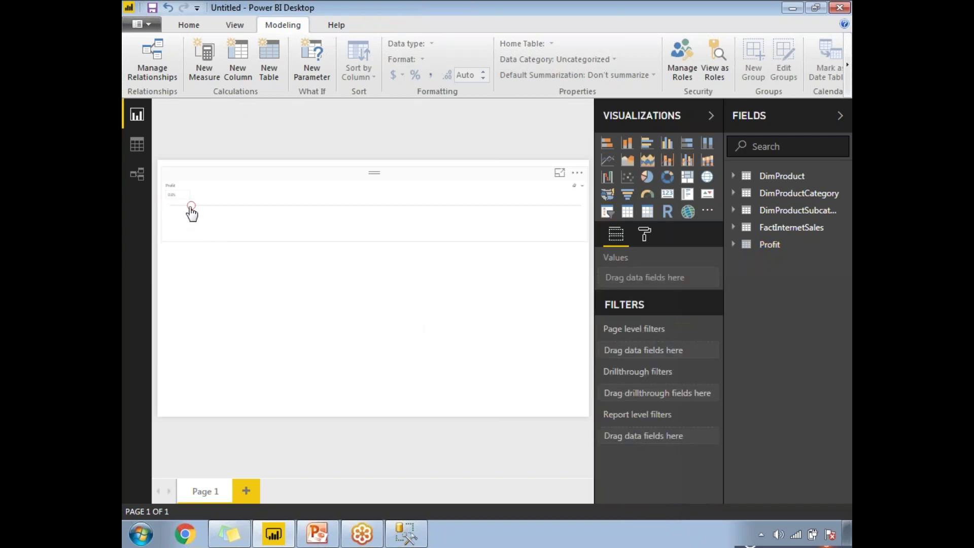
pyautogui.click(218, 212)
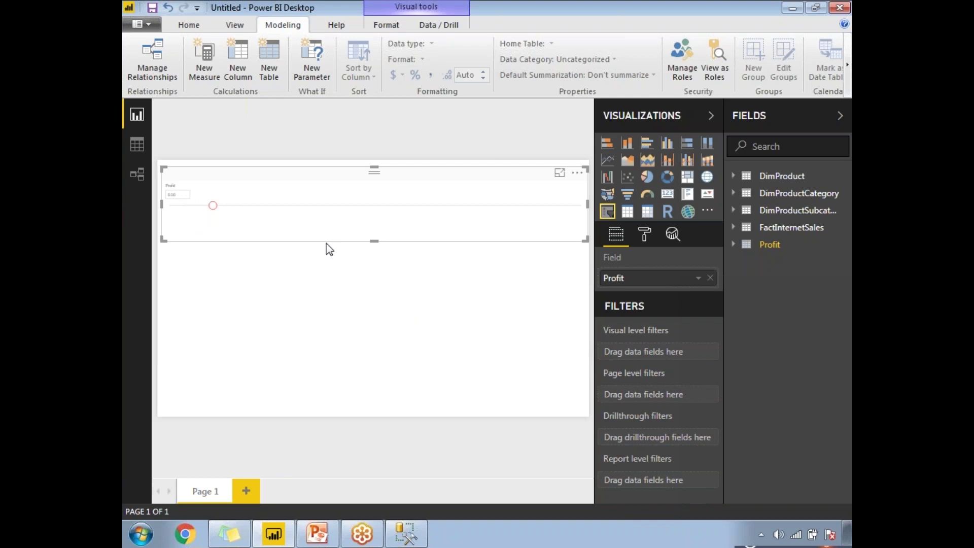
# Step: Increase the text size of the Profit slicer's numeric input to 14
pyautogui.click(643, 234)
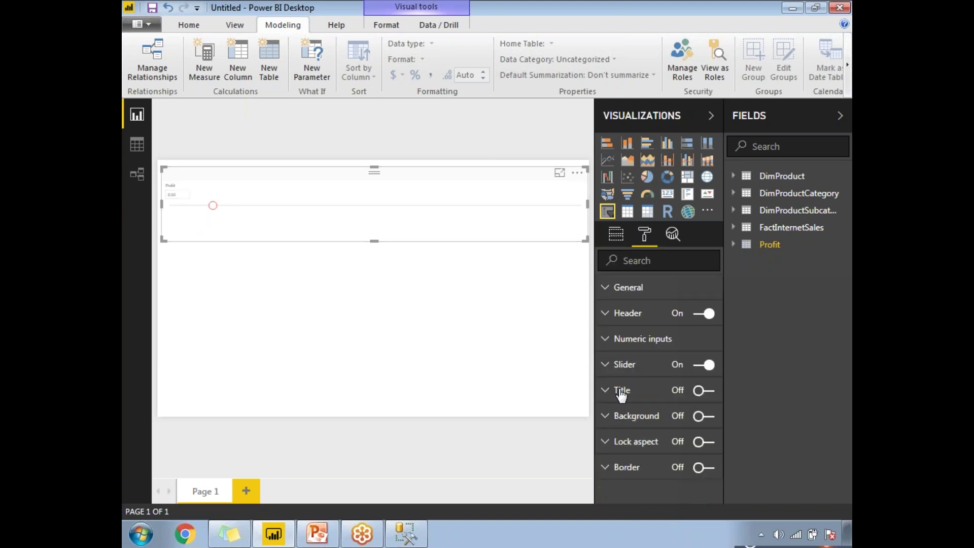
pyautogui.click(605, 339)
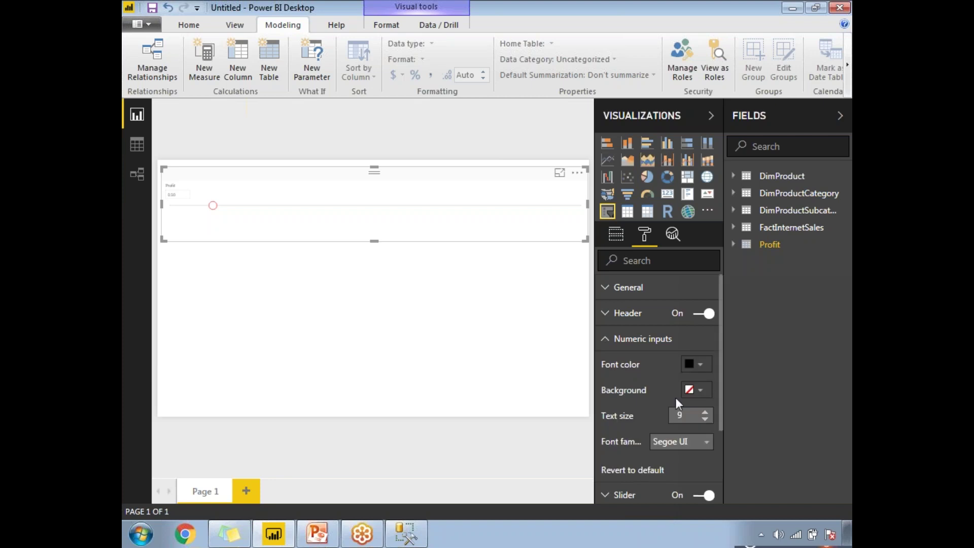
pyautogui.click(705, 412)
pyautogui.click(704, 412)
pyautogui.click(705, 412)
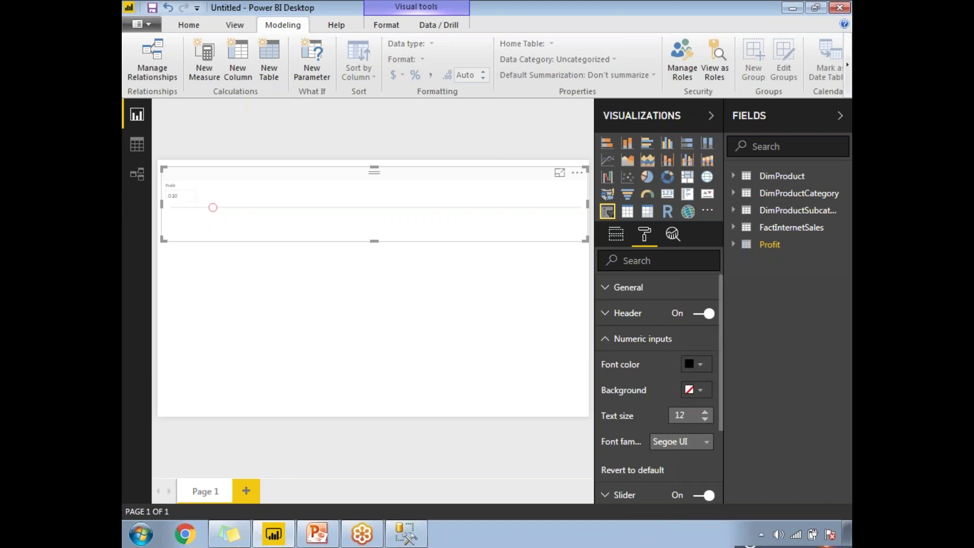
pyautogui.click(705, 412)
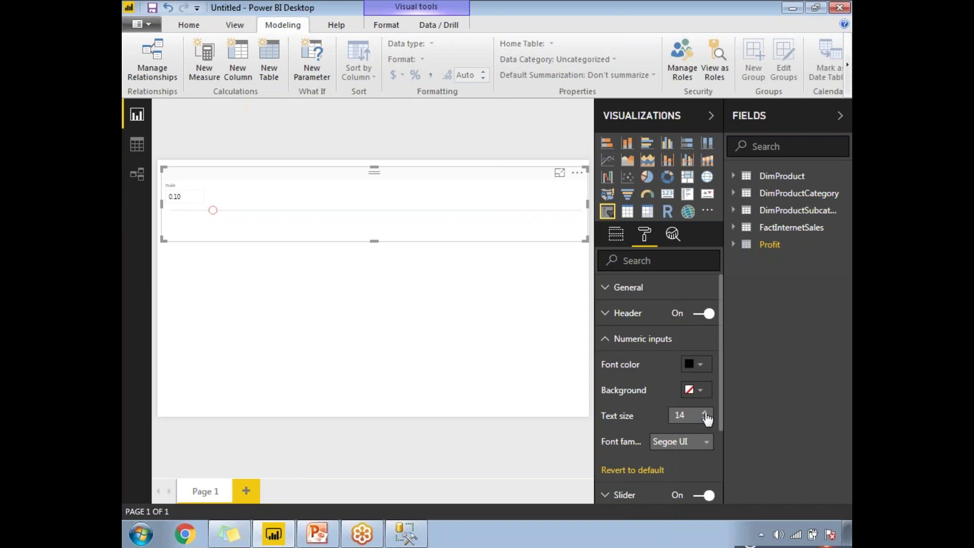
pyautogui.click(426, 332)
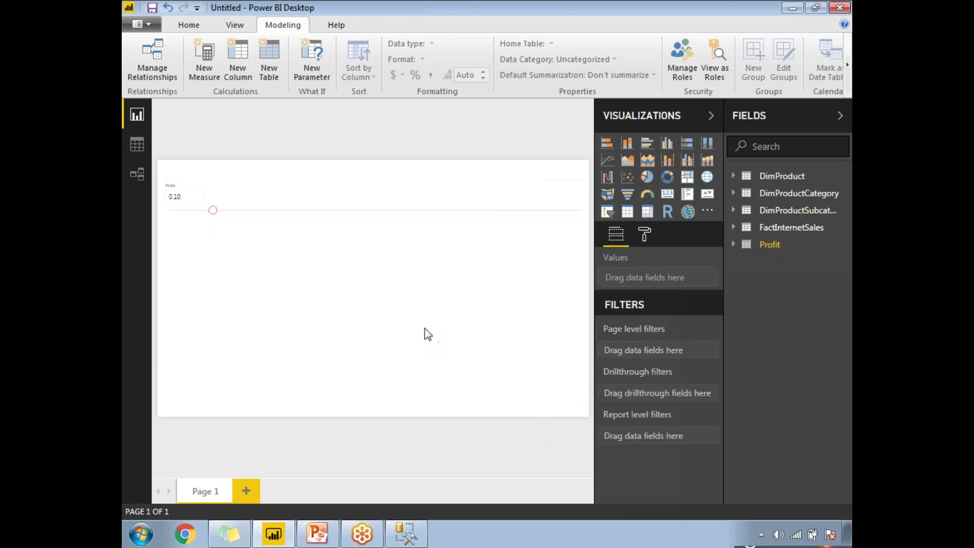
# Step: View the Profit slicer on an enlarged report canvas, and bring back the list of tables
pyautogui.click(711, 116)
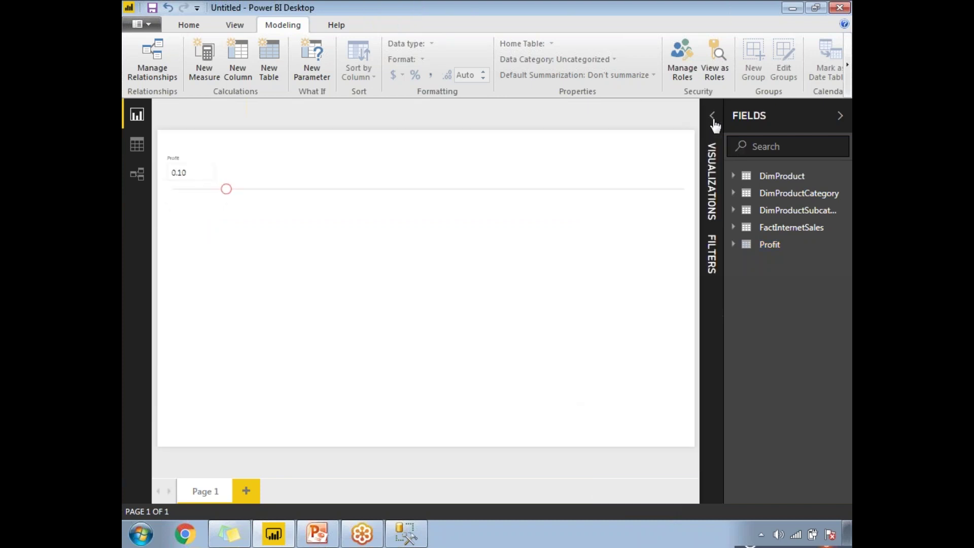
pyautogui.click(839, 116)
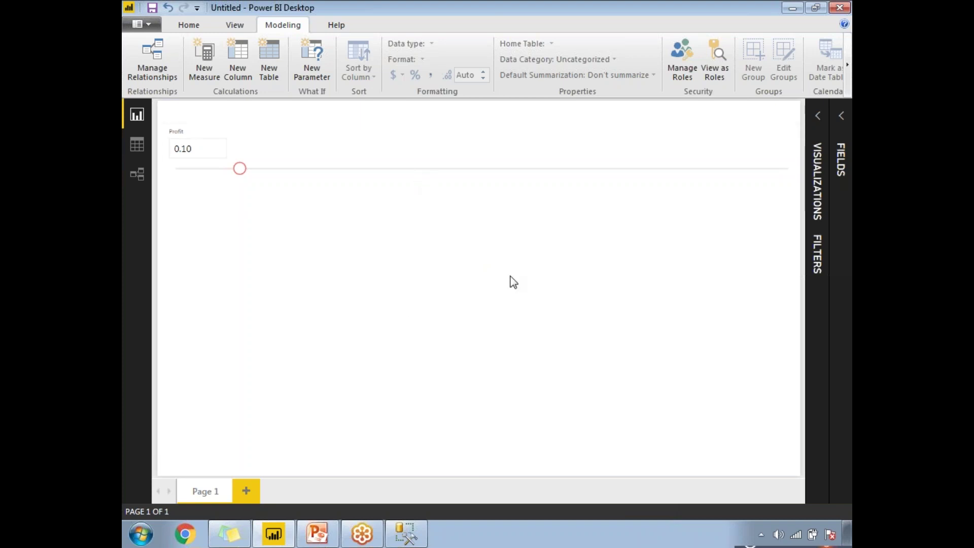
pyautogui.click(843, 167)
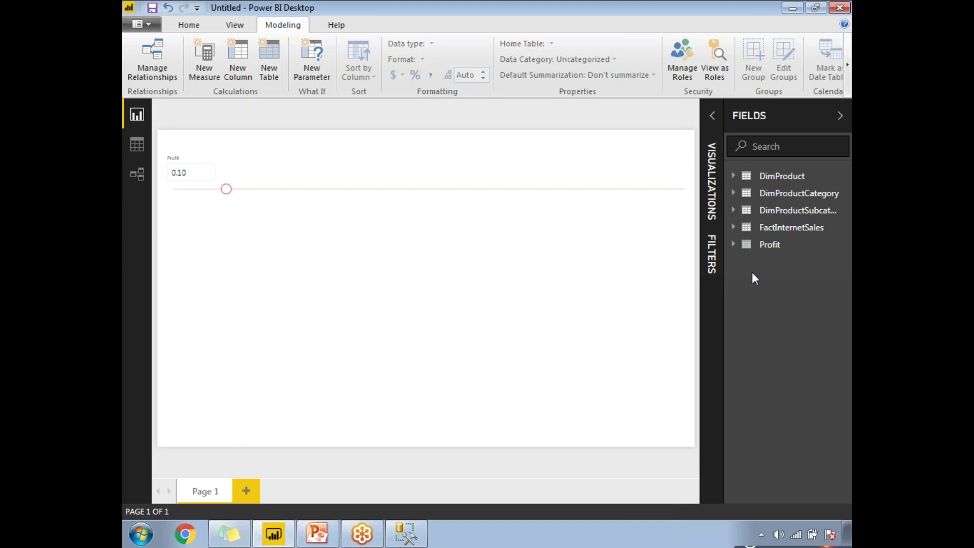
# Step: Start a new measure named ProfitAmout in the Profit table
pyautogui.click(772, 246)
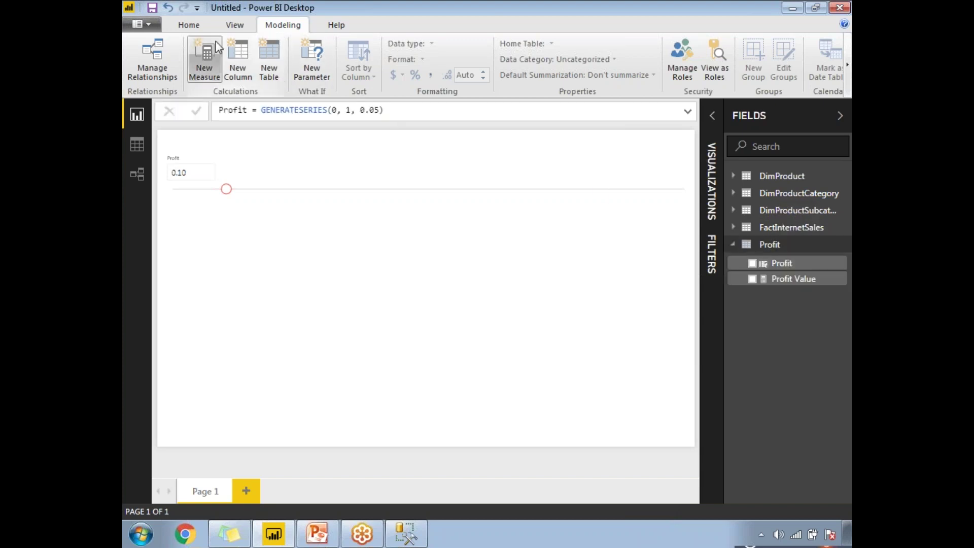
pyautogui.click(189, 26)
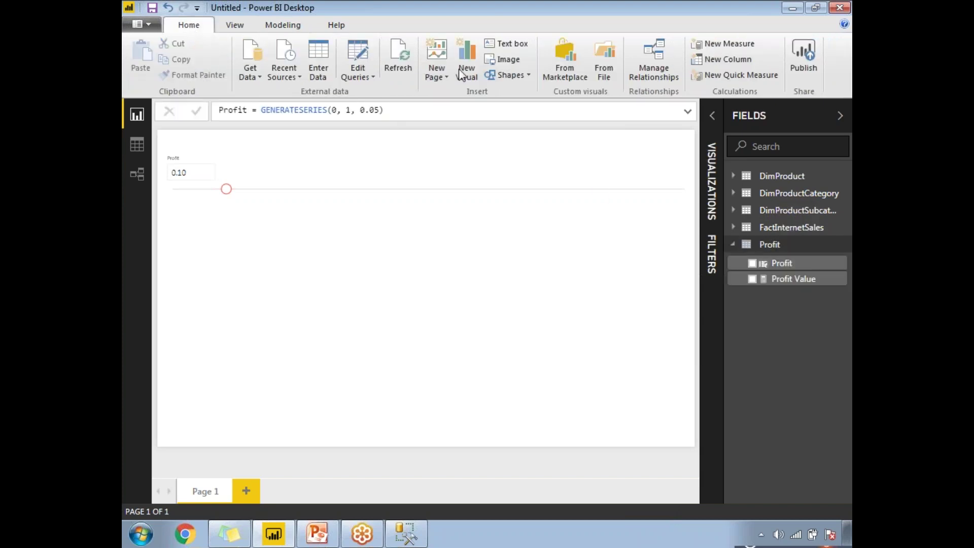
pyautogui.click(702, 43)
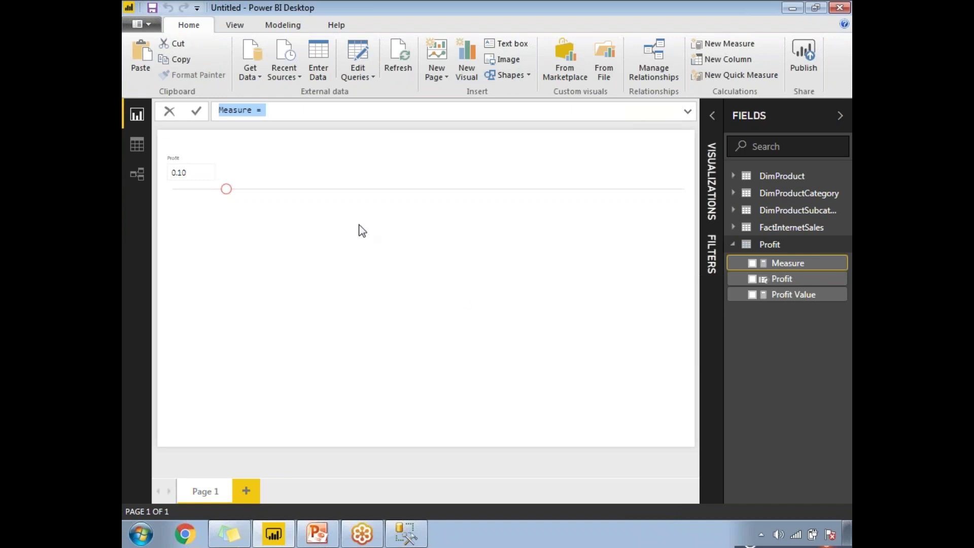
pyautogui.click(253, 110)
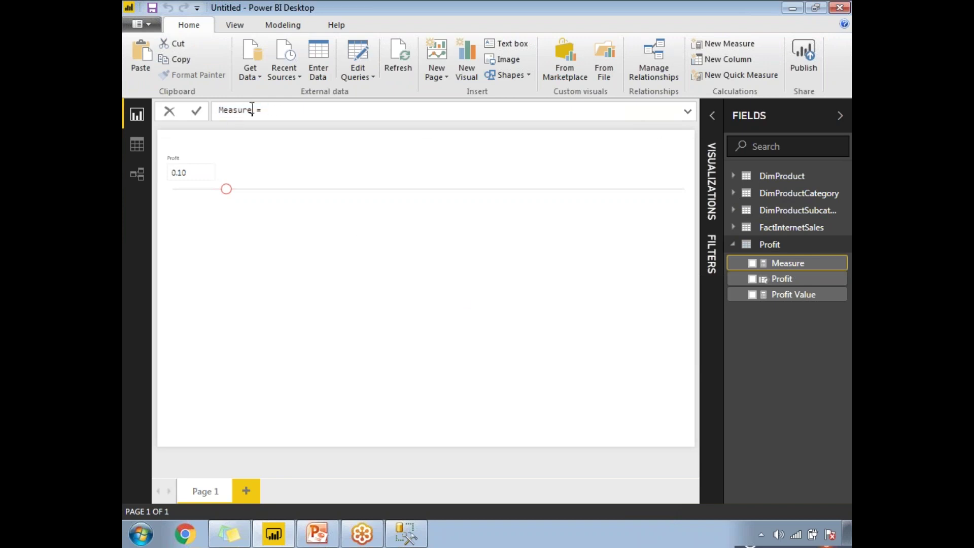
pyautogui.hotkey('shift', 'Home')
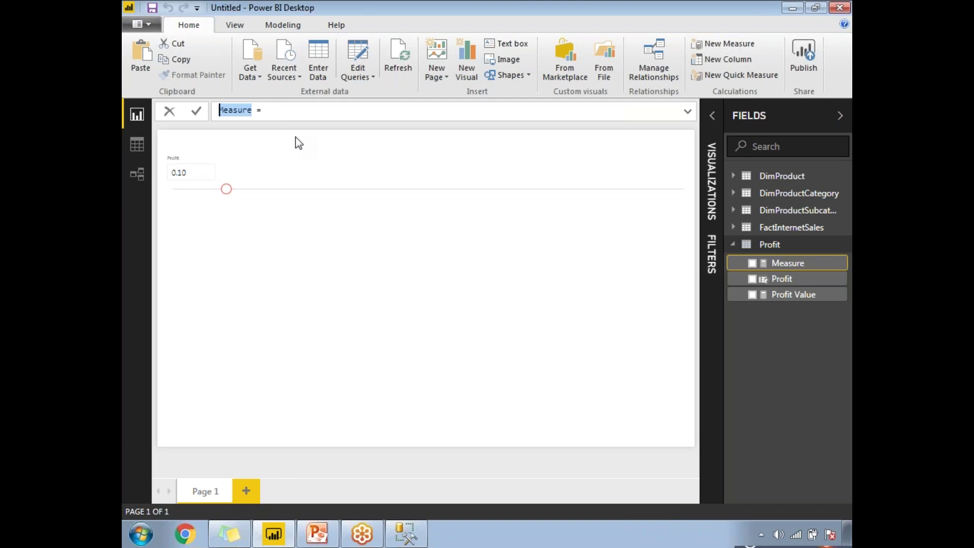
pyautogui.write('ProfitAmout = ')
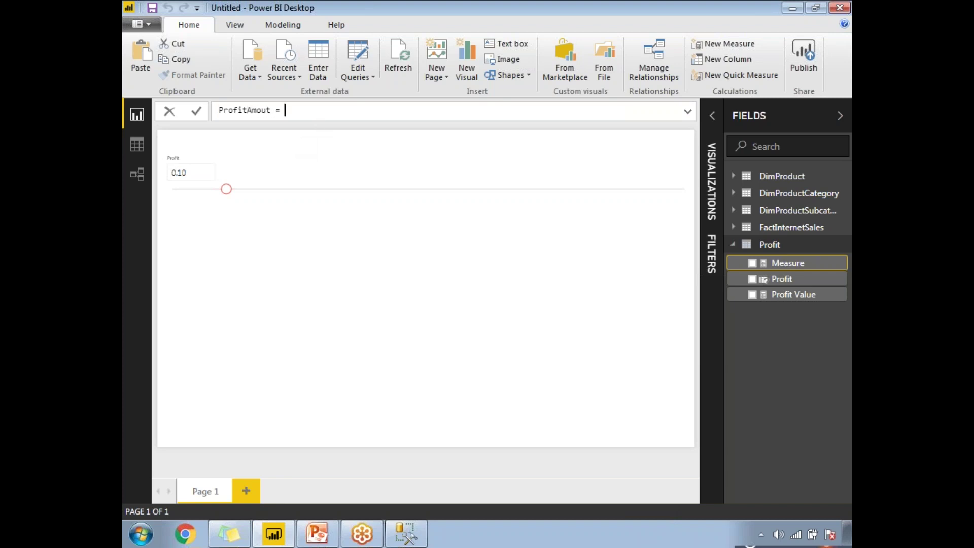
# Step: Begin the ProfitAmout formula with SUM(FactInternetSales[SalesAmount])
pyautogui.write('SUM(')
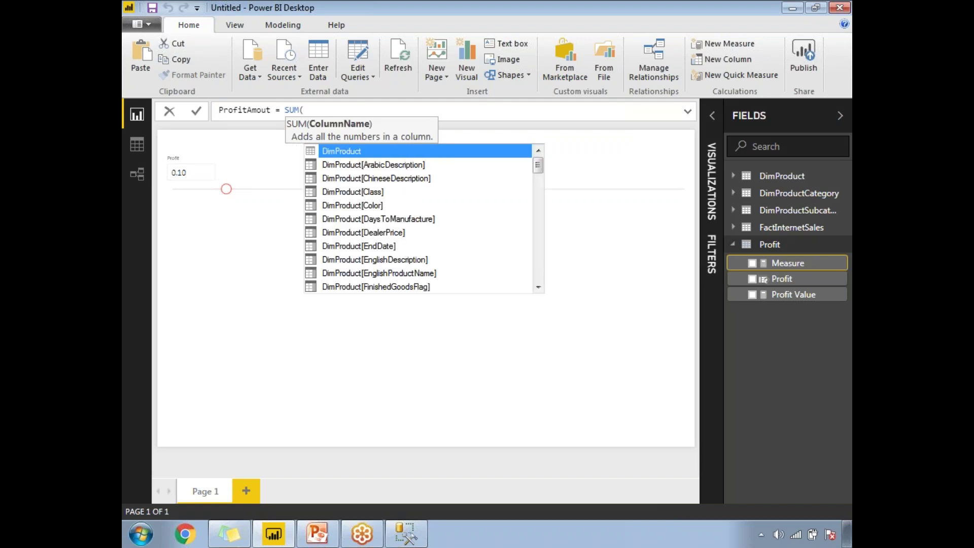
pyautogui.write('Fa')
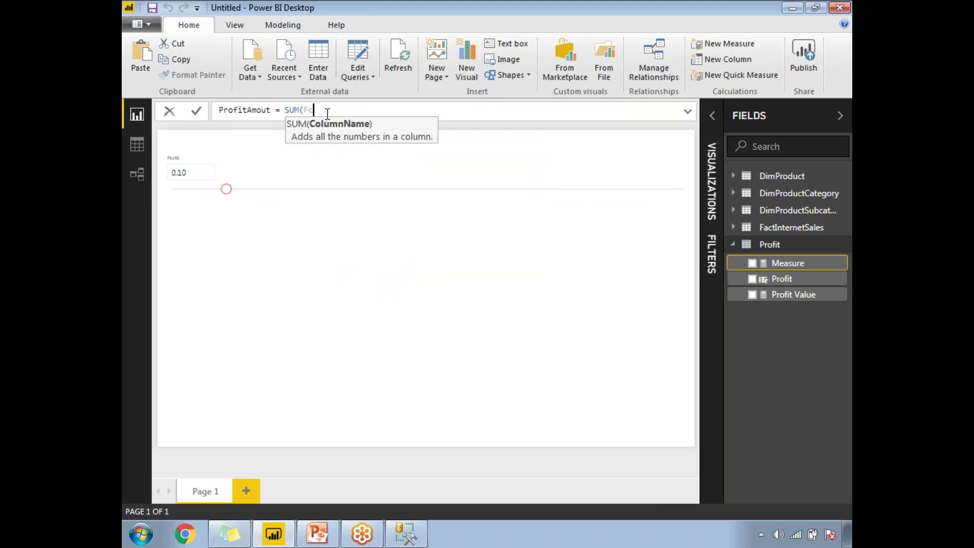
pyautogui.write('ct')
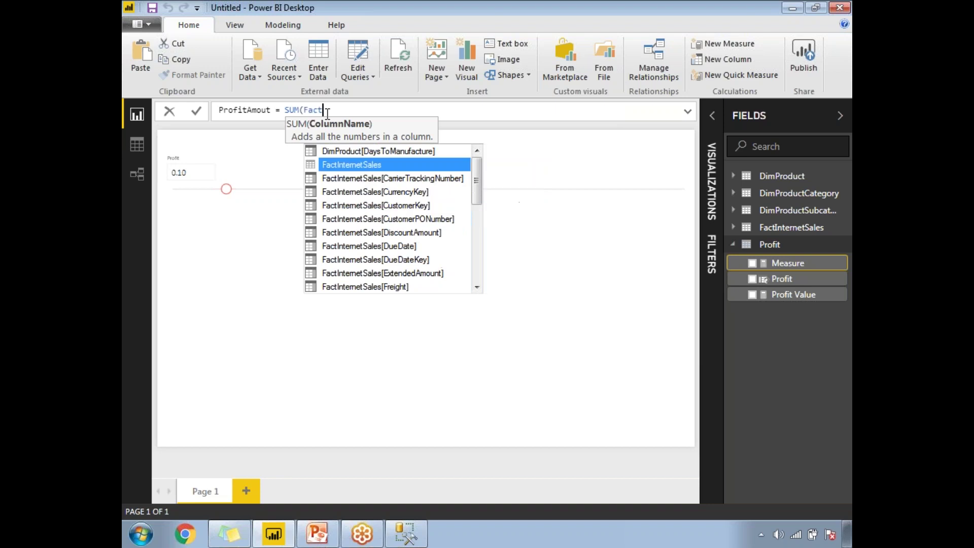
pyautogui.click(477, 288)
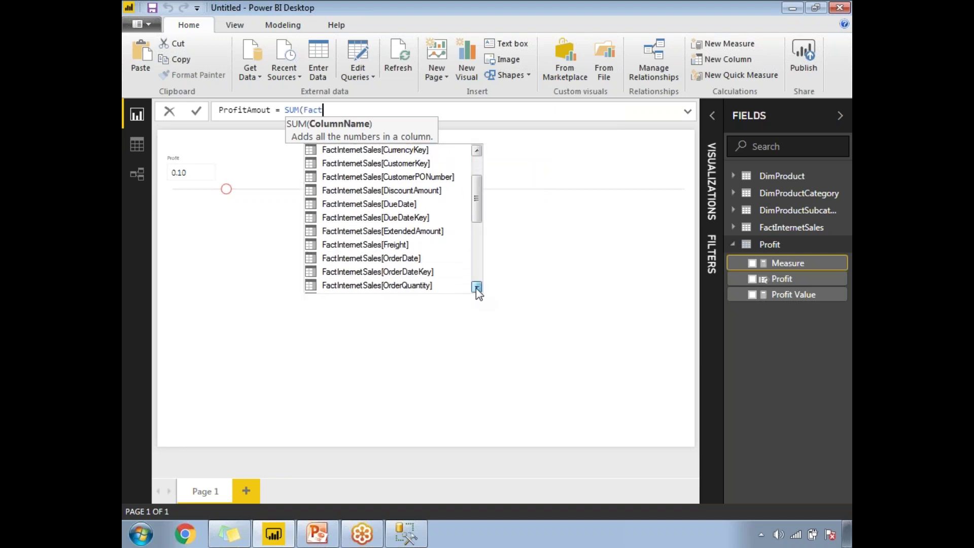
pyautogui.scroll(-4, 475, 288)
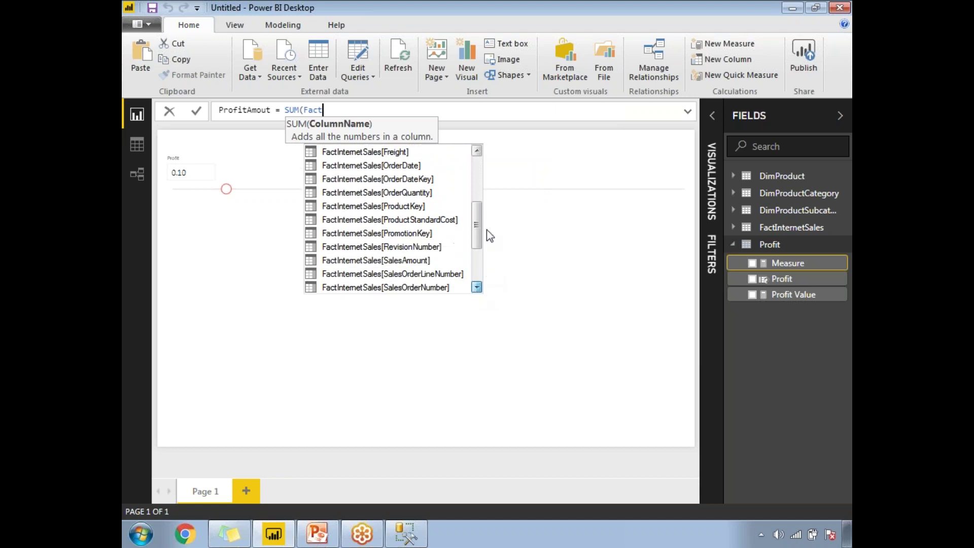
pyautogui.doubleClick(412, 218)
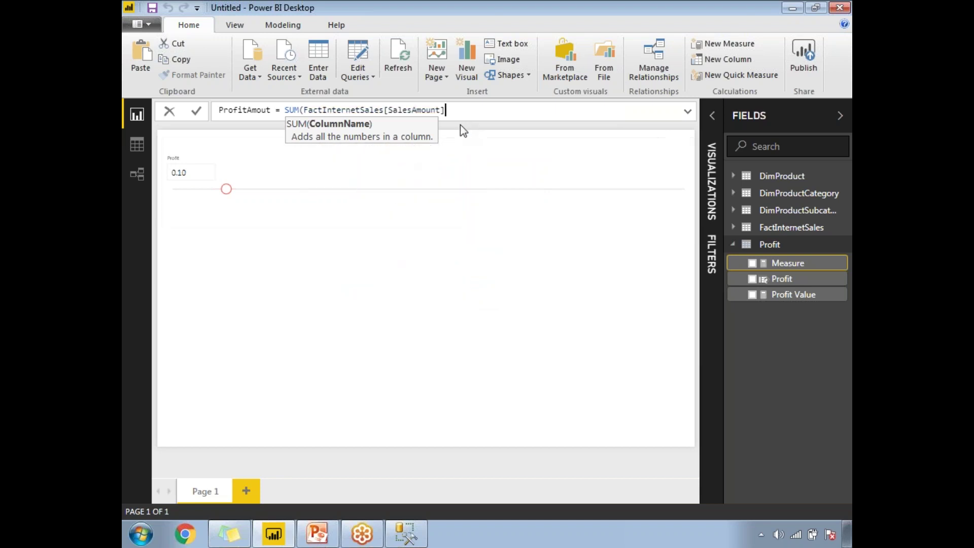
pyautogui.write(')')
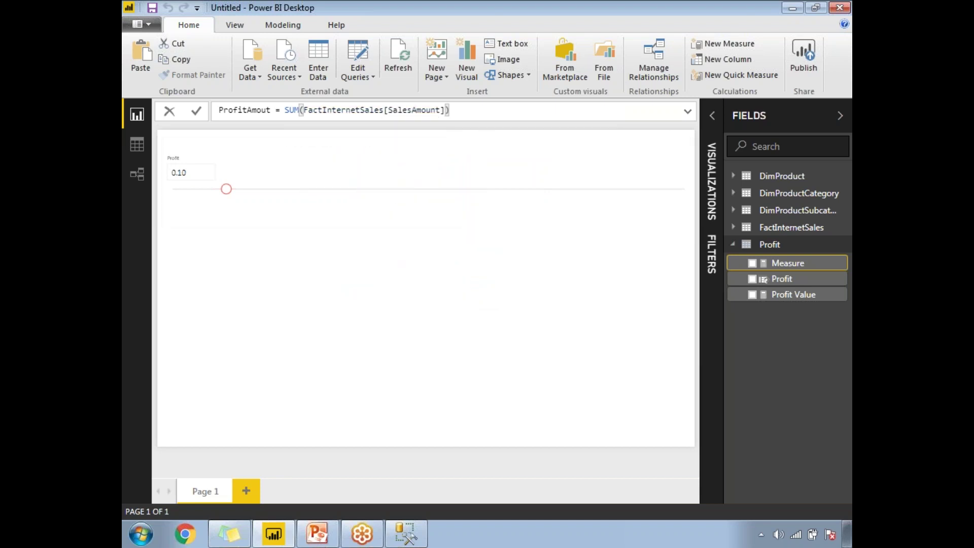
# Step: Multiply the sum by Profit[Profit Value] and commit the ProfitAmout measure
pyautogui.write('*')
pyautogui.write('Pro')
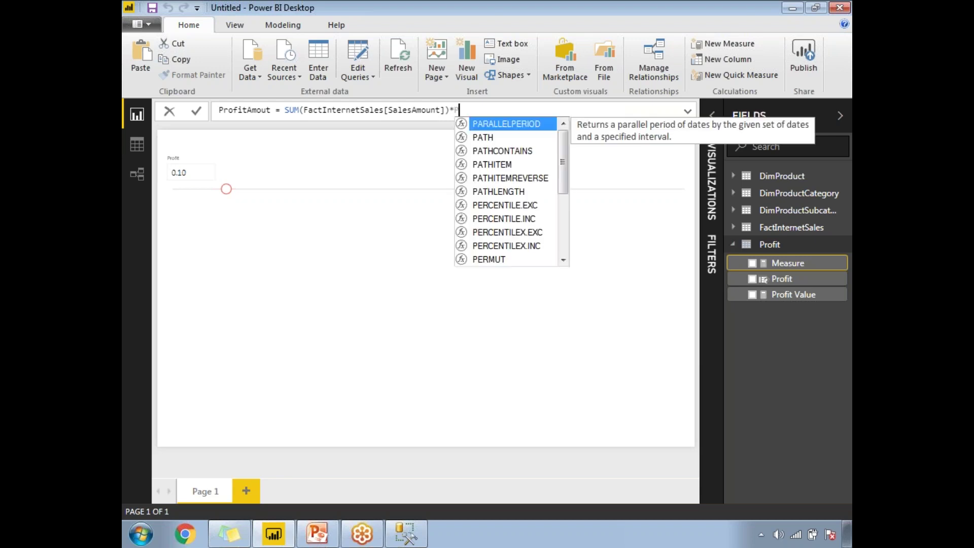
pyautogui.click(514, 151)
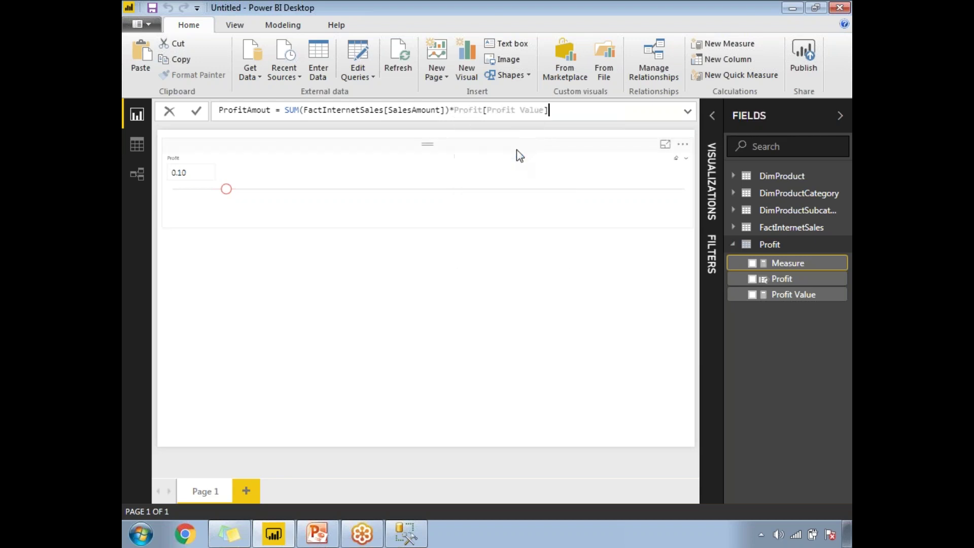
pyautogui.press('Return')
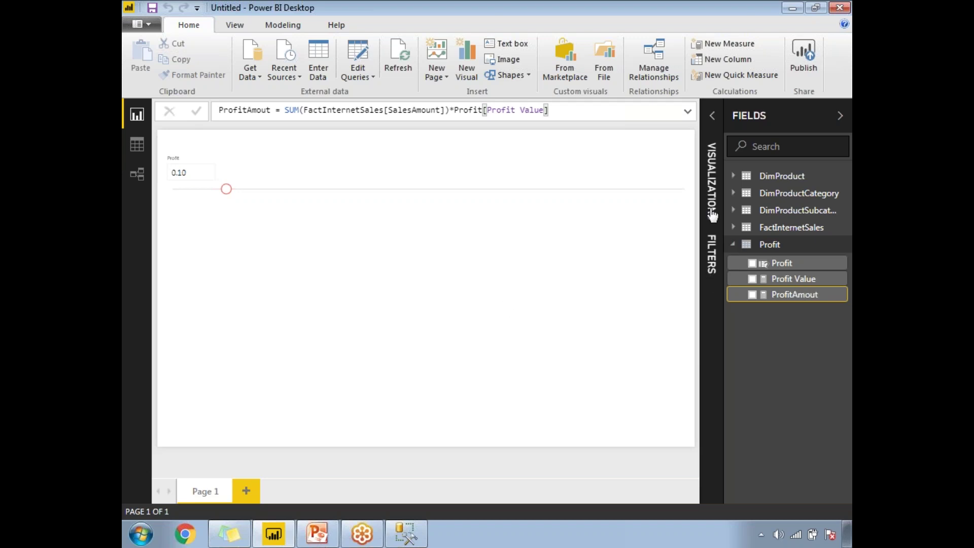
# Step: Add a clustered column chart and enlarge it to fill the page area below the Profit slicer
pyautogui.click(711, 196)
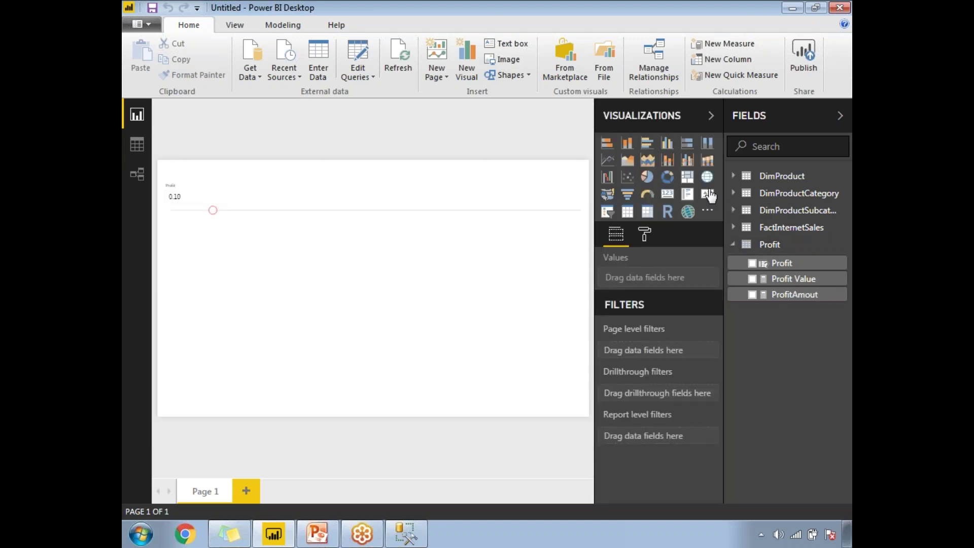
pyautogui.click(665, 143)
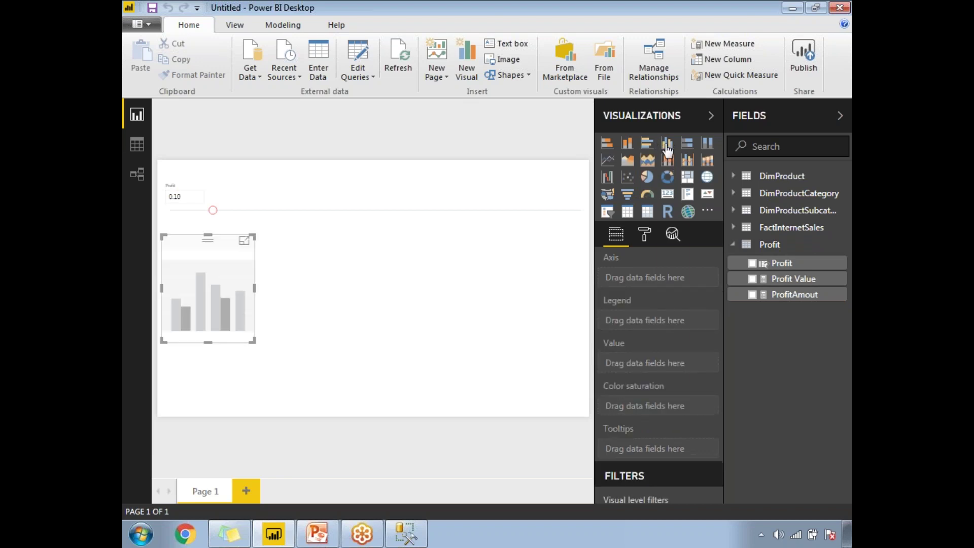
pyautogui.click(337, 331)
pyautogui.click(250, 337)
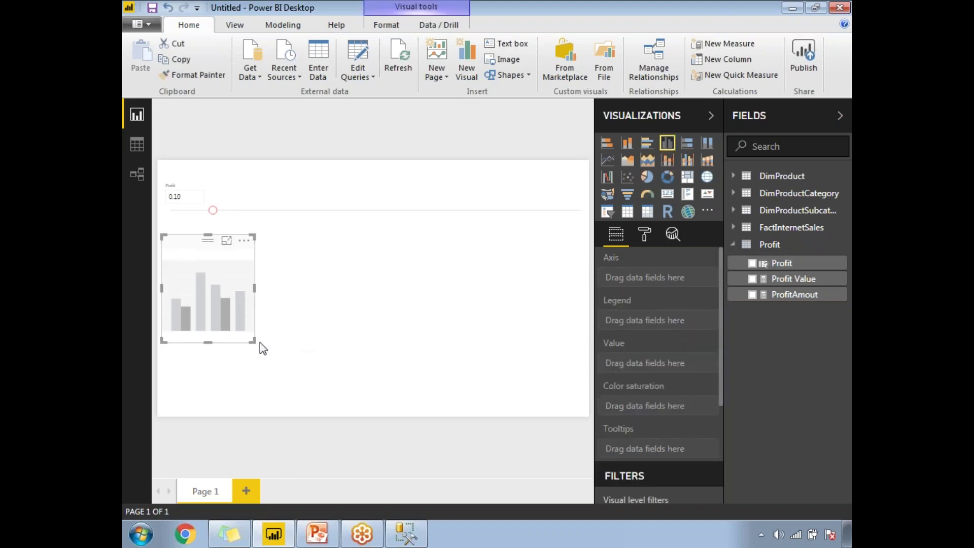
pyautogui.moveTo(253, 341); pyautogui.dragTo(580, 408)
pyautogui.click(580, 407)
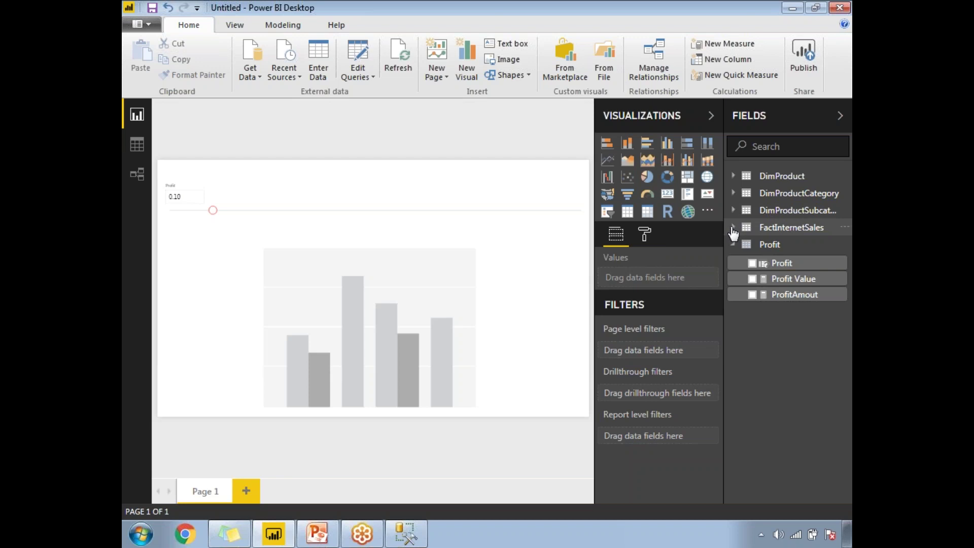
# Step: Put EnglishProductCategoryName from DimProductCategory on the axis of the clustered column chart
pyautogui.click(735, 194)
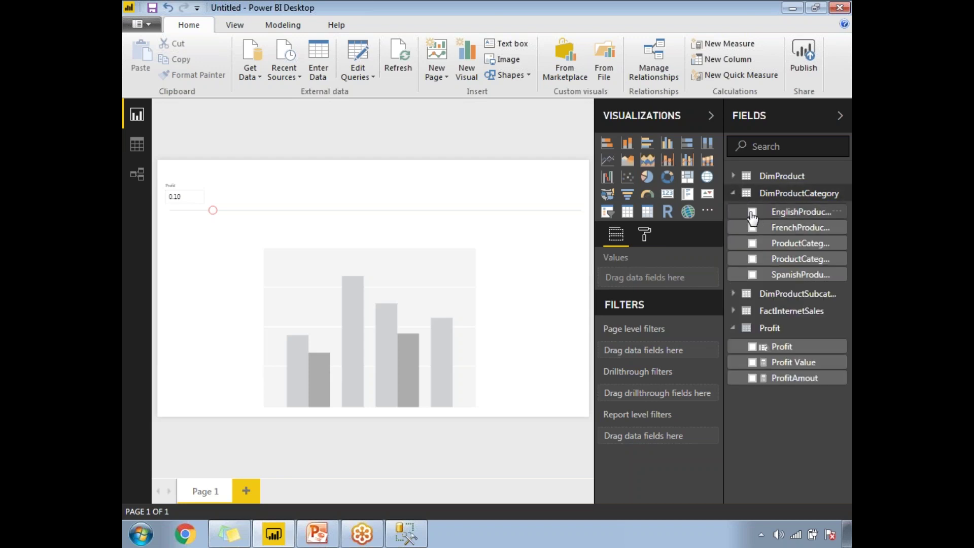
pyautogui.click(751, 212)
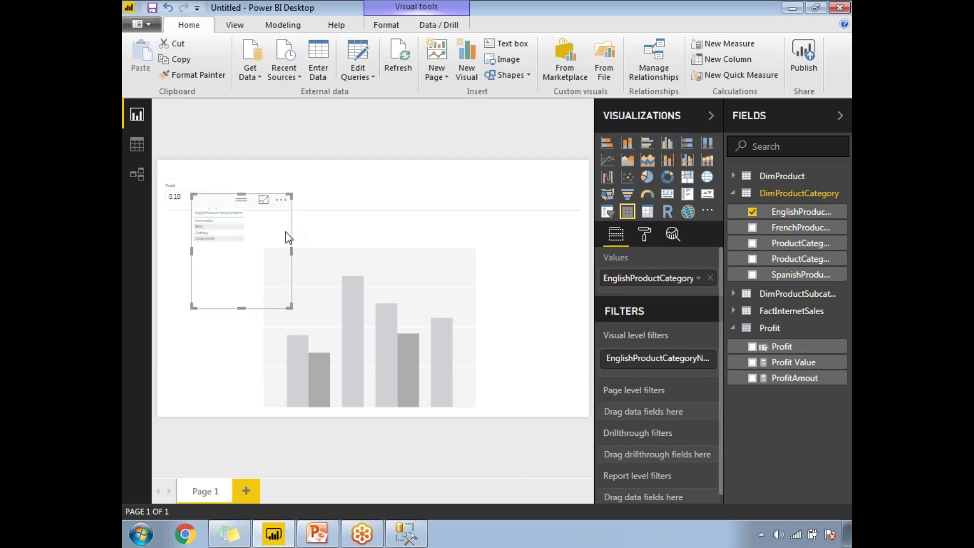
pyautogui.press('Delete')
pyautogui.click(381, 347)
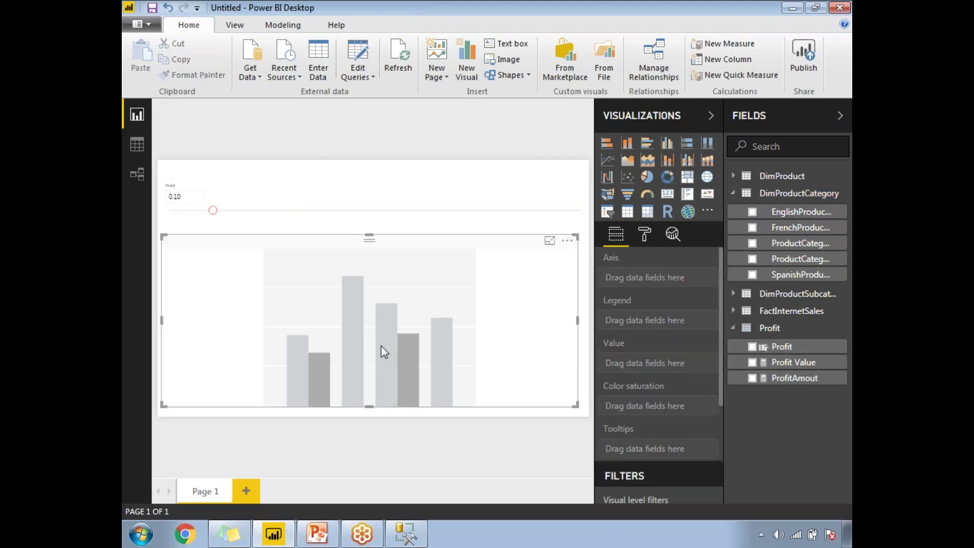
pyautogui.click(752, 213)
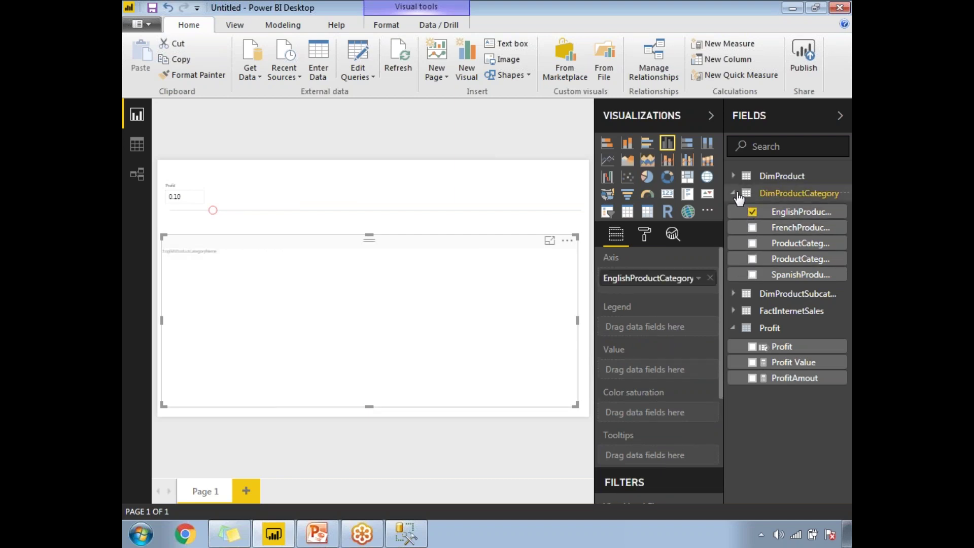
pyautogui.click(734, 194)
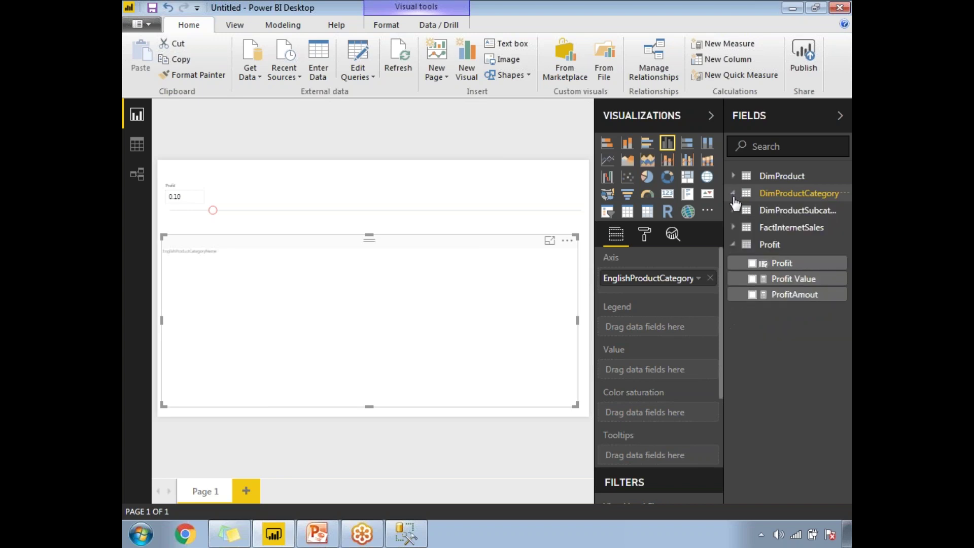
# Step: Add SalesAmount from FactInternetSales and the ProfitAmout measure as the chart's values
pyautogui.click(734, 229)
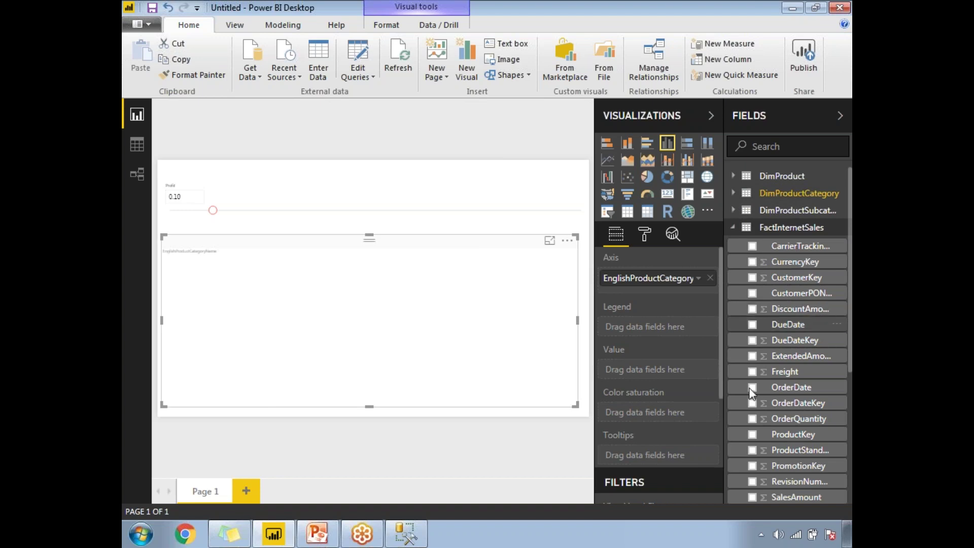
pyautogui.scroll(-4, 850, 425)
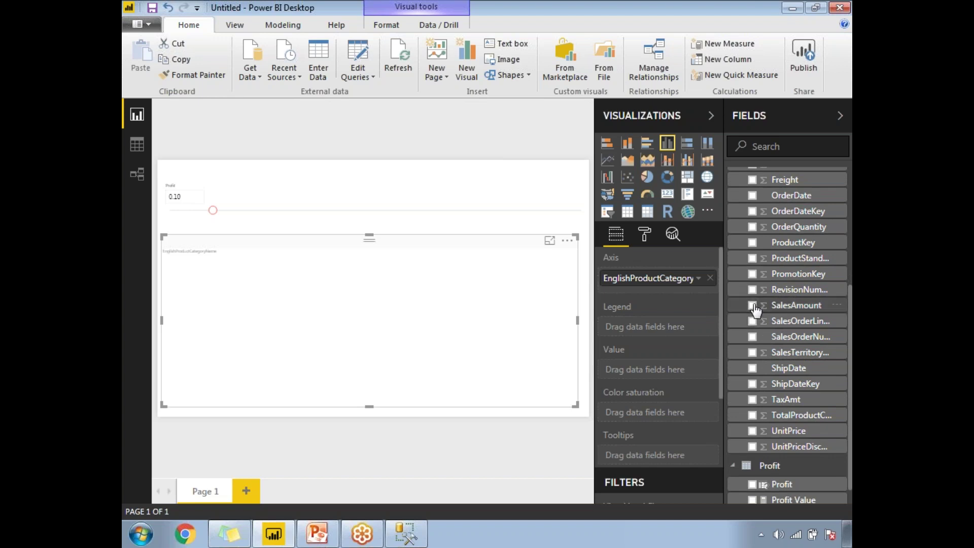
pyautogui.click(752, 305)
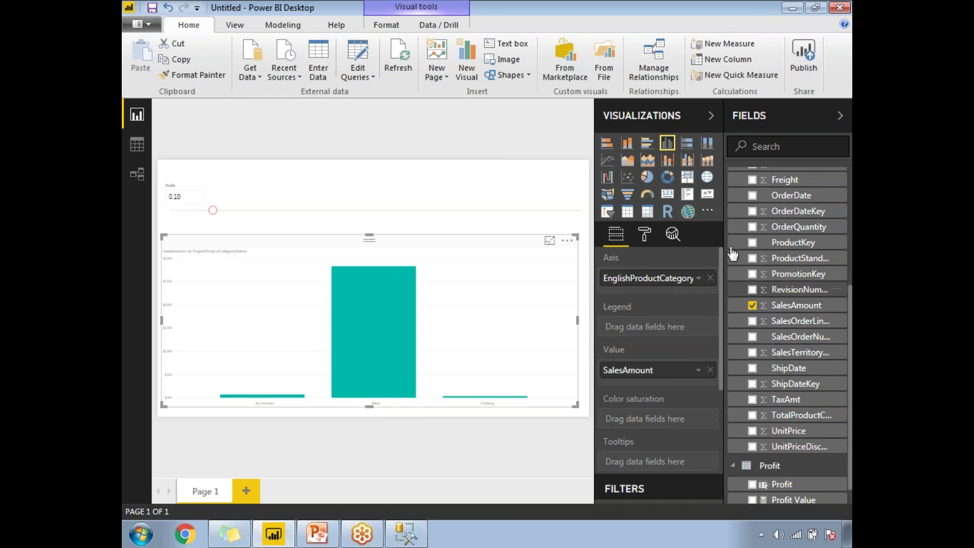
pyautogui.scroll(-1, 852, 335)
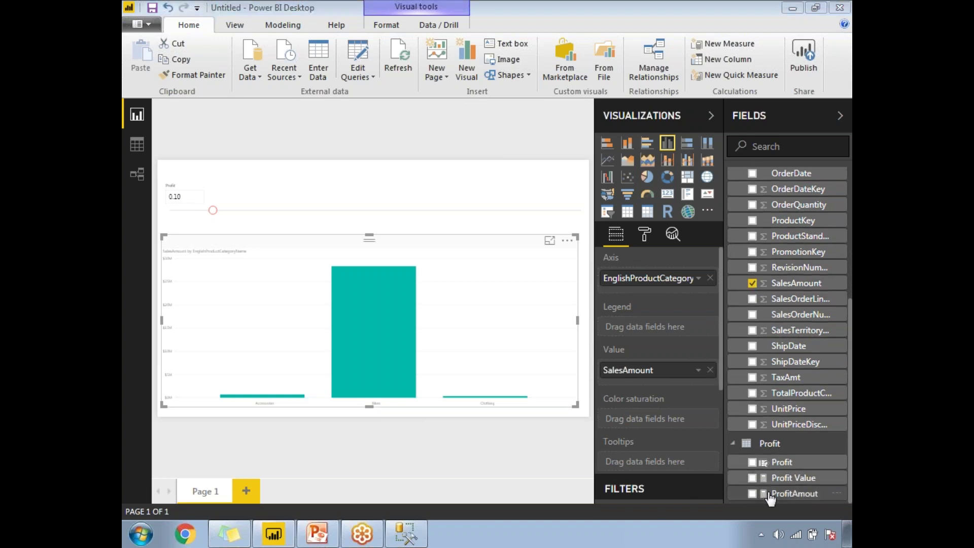
pyautogui.moveTo(776, 495); pyautogui.dragTo(645, 386)
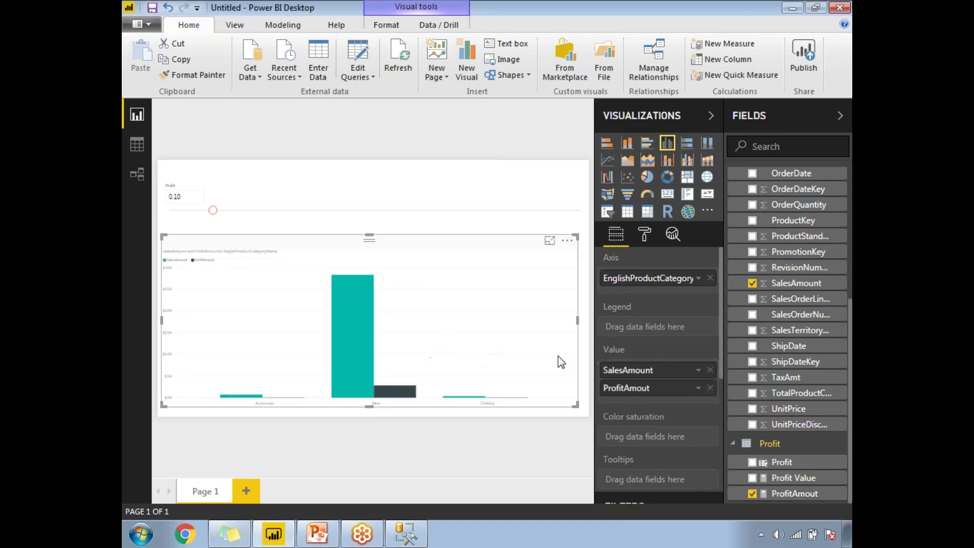
# Step: Increase the text size of the chart's X-axis labels to 24
pyautogui.click(839, 117)
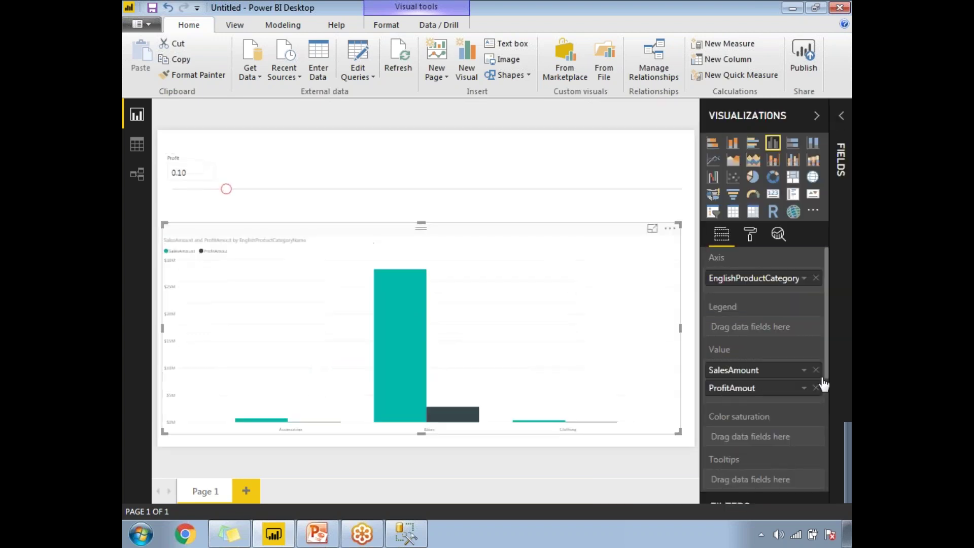
pyautogui.click(750, 234)
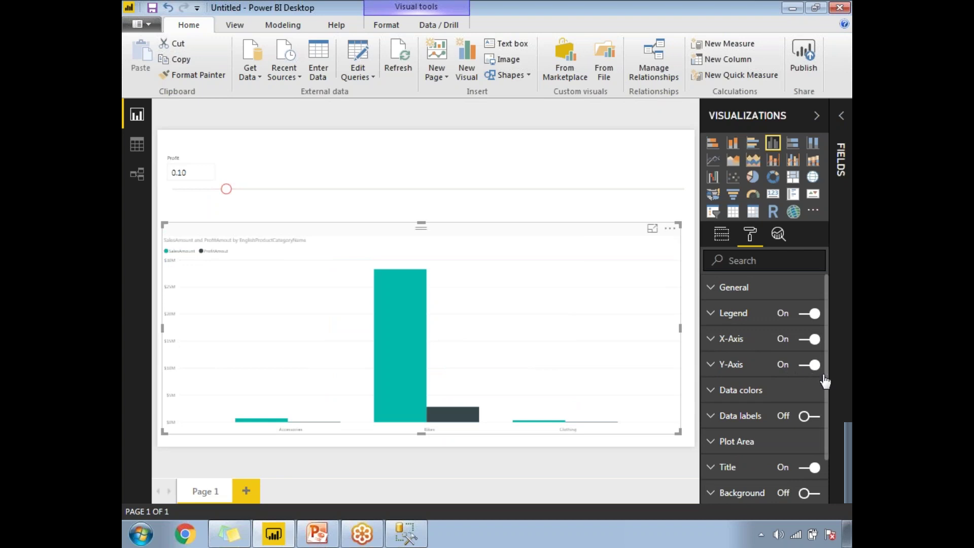
pyautogui.scroll(-1, 825, 378)
pyautogui.scroll(-2, 826, 437)
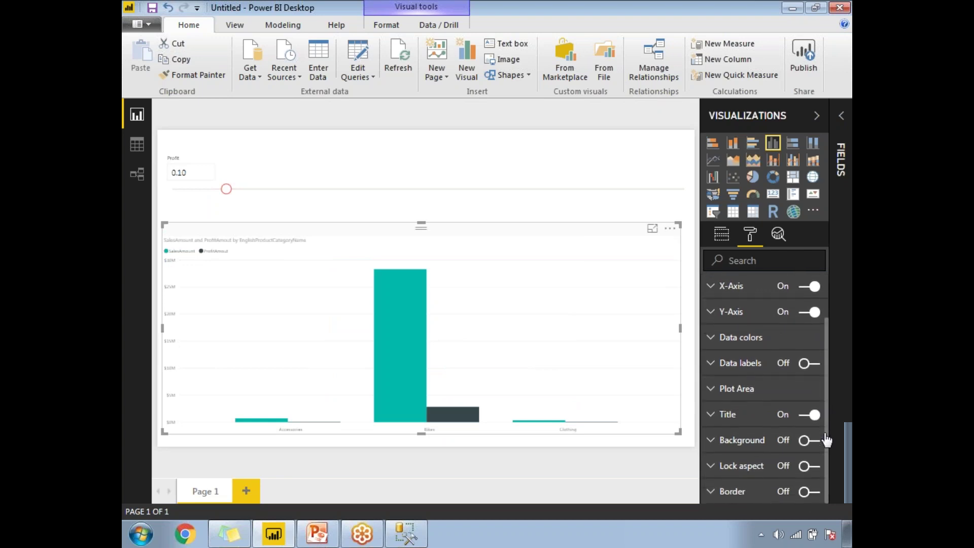
pyautogui.scroll(2, 829, 389)
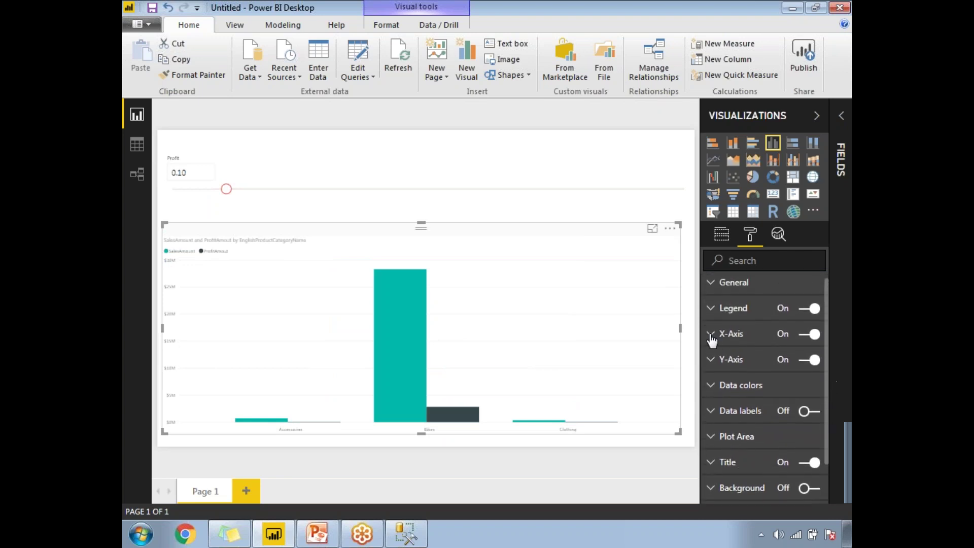
pyautogui.click(751, 334)
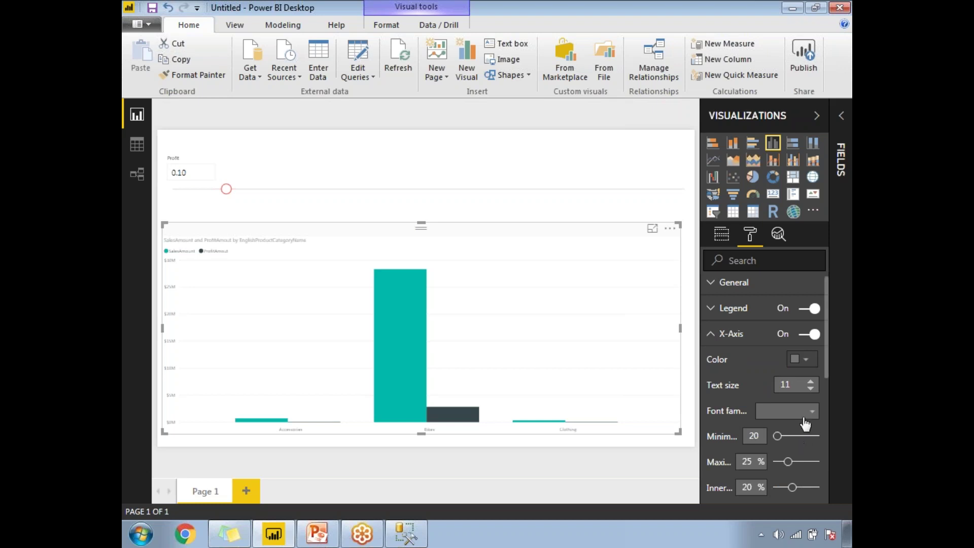
pyautogui.click(811, 381)
pyautogui.click(811, 381)
pyautogui.click(810, 380)
pyautogui.click(810, 381)
pyautogui.click(810, 380)
pyautogui.click(810, 380)
pyautogui.click(811, 380)
pyautogui.click(811, 381)
pyautogui.click(810, 381)
pyautogui.click(811, 381)
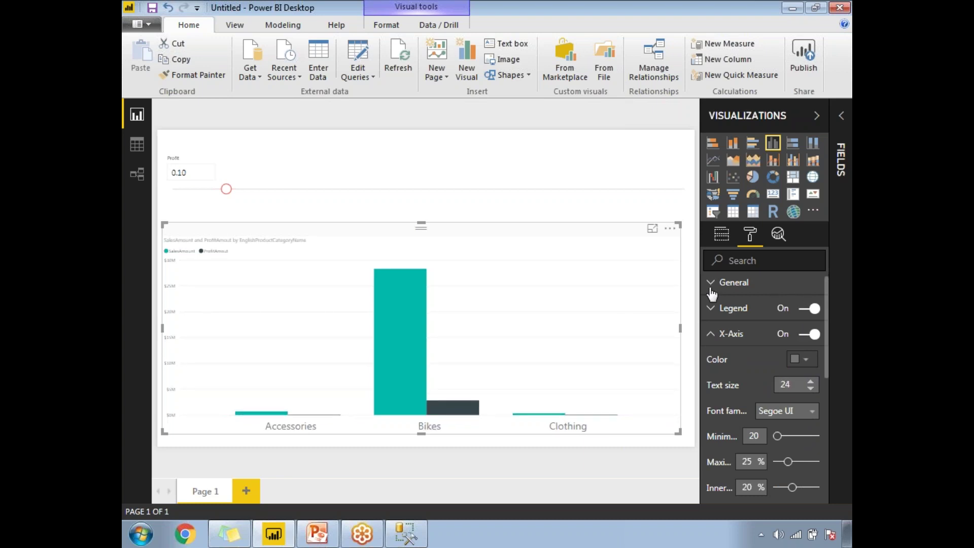
# Step: Widen the report canvas and examine the SalesAmount and ProfitAmout values of the Bikes and Clothing columns
pyautogui.click(817, 116)
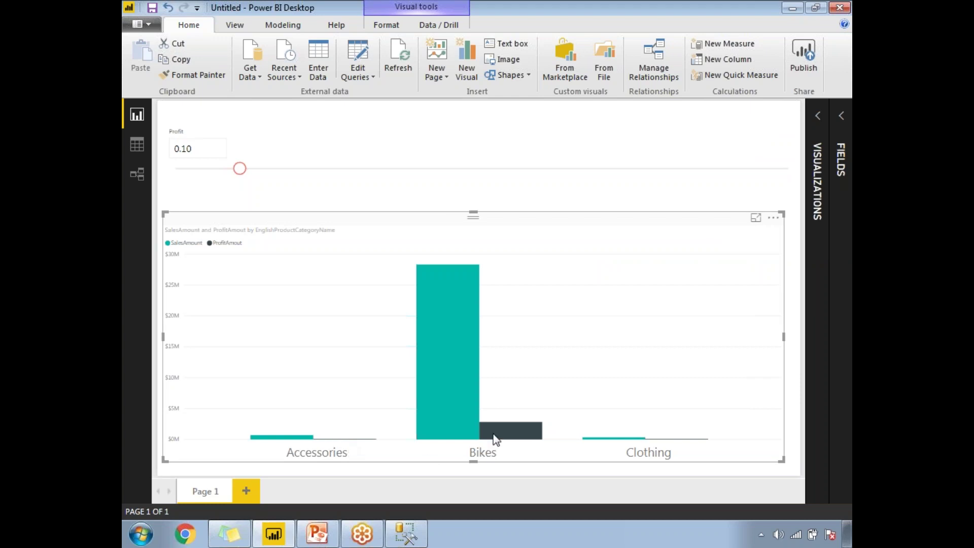
pyautogui.moveTo(485, 429)
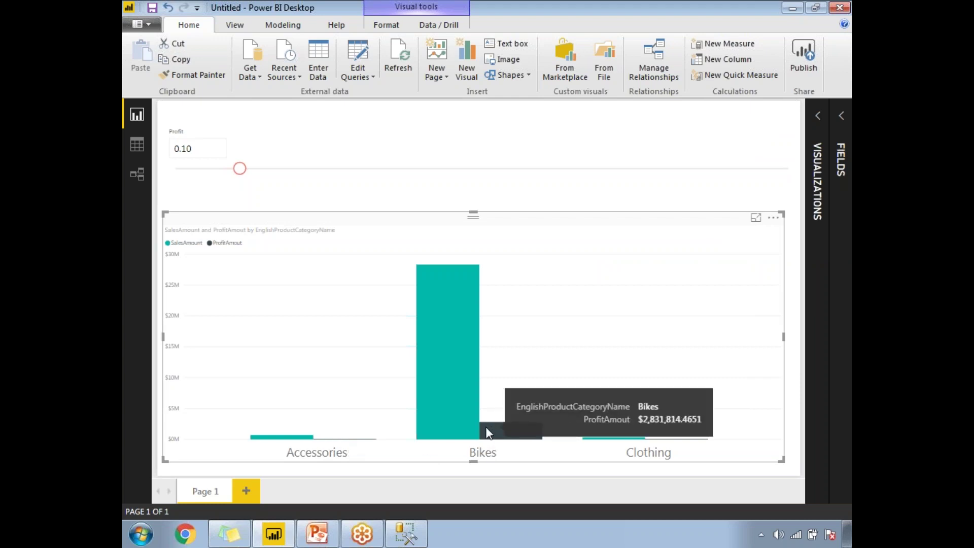
pyautogui.moveTo(453, 306)
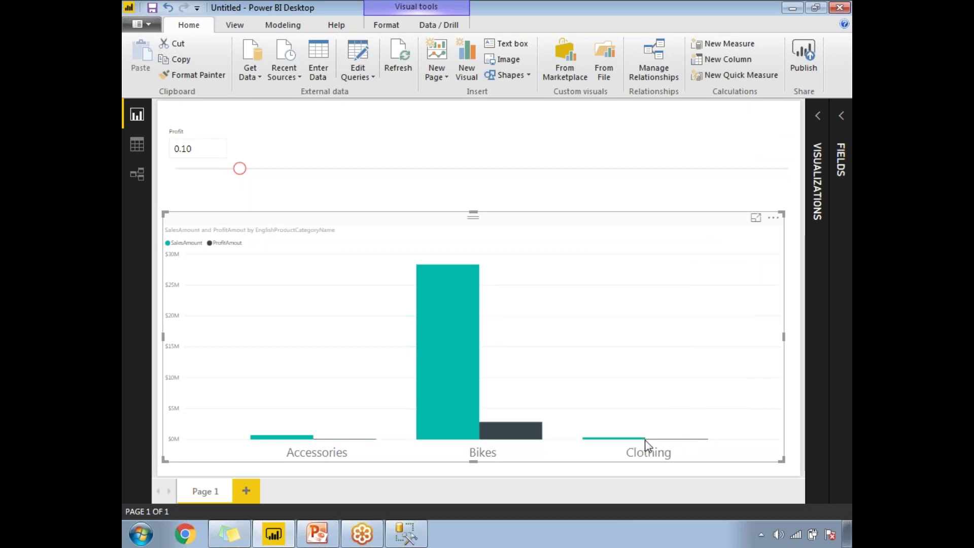
pyautogui.moveTo(633, 443)
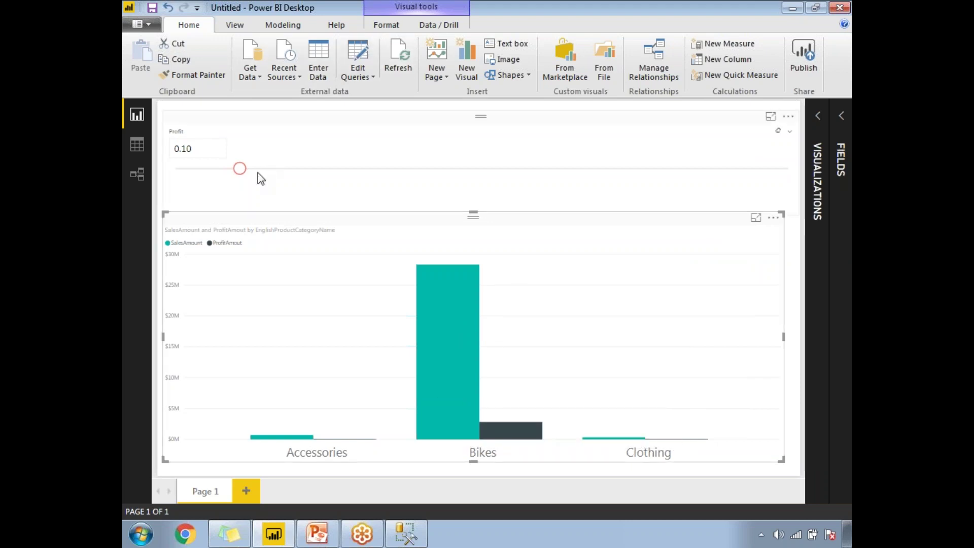
# Step: Raise the Profit slicer to 0.50
pyautogui.moveTo(240, 168); pyautogui.dragTo(451, 181)
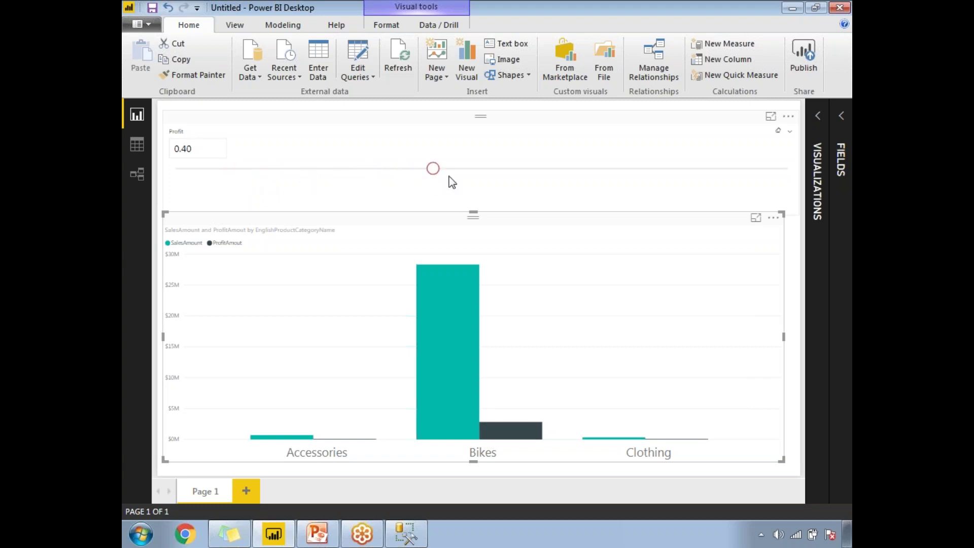
pyautogui.click(482, 181)
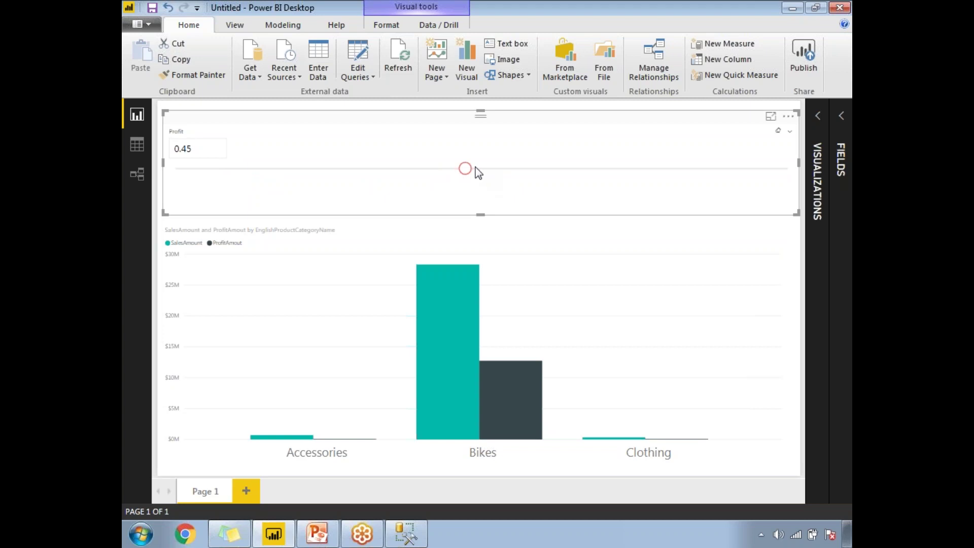
pyautogui.moveTo(465, 173); pyautogui.dragTo(497, 168)
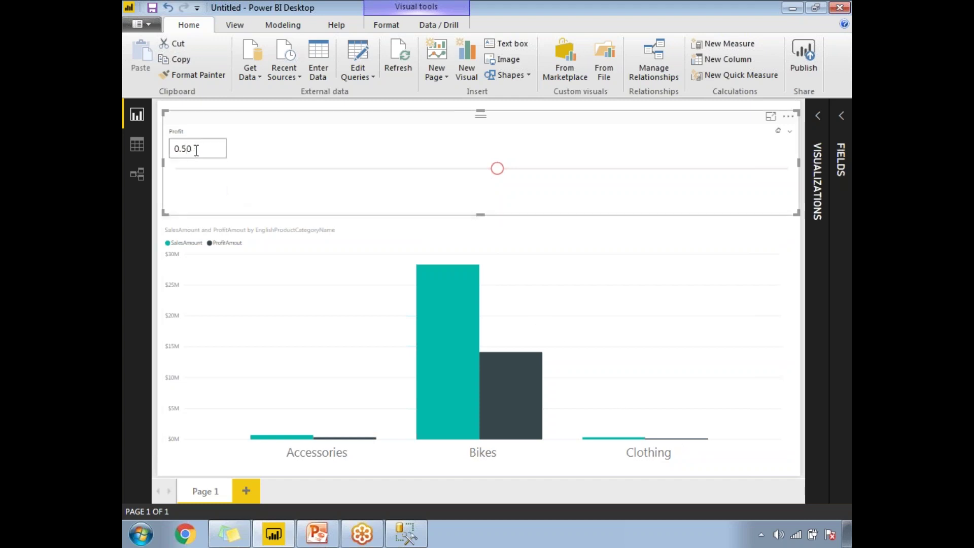
# Step: Lower the Profit slicer to 0.15
pyautogui.click(282, 25)
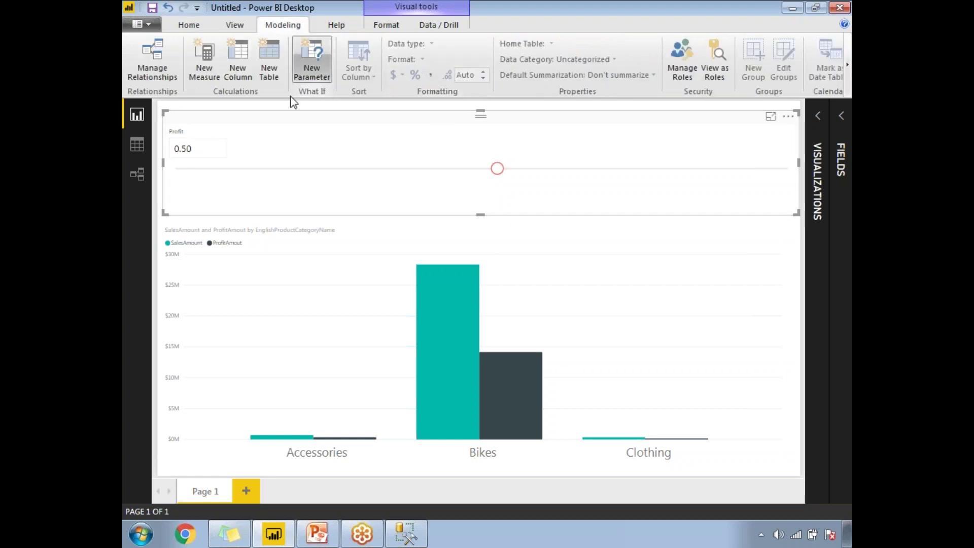
pyautogui.click(221, 148)
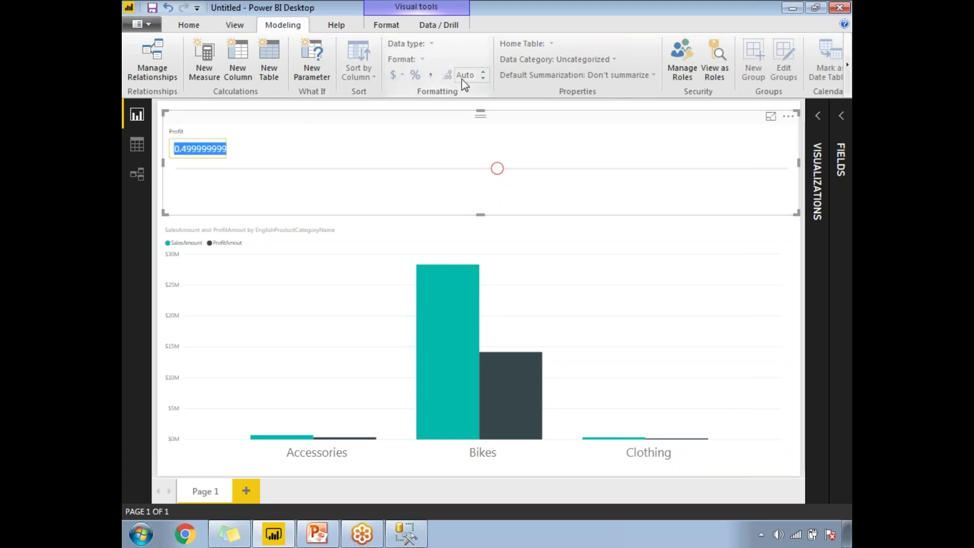
pyautogui.click(475, 152)
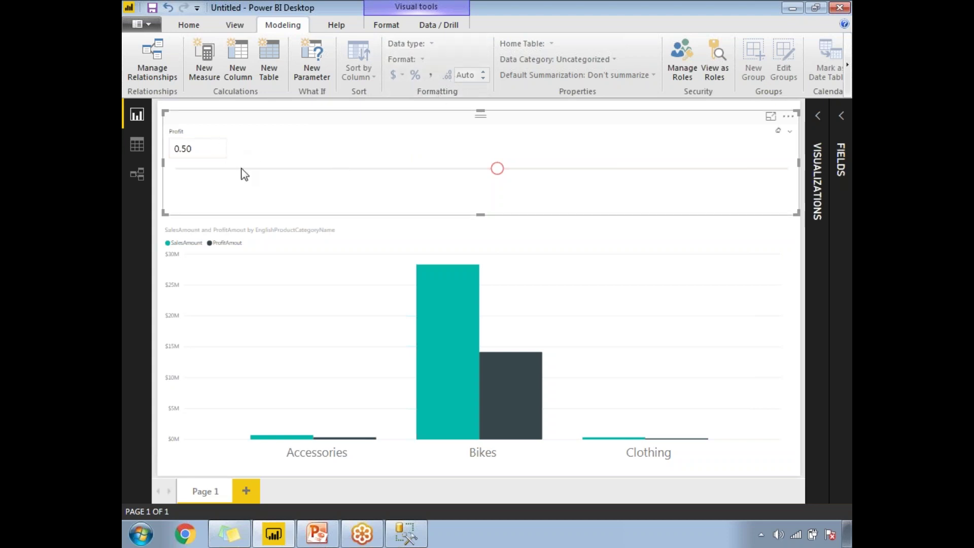
pyautogui.click(261, 169)
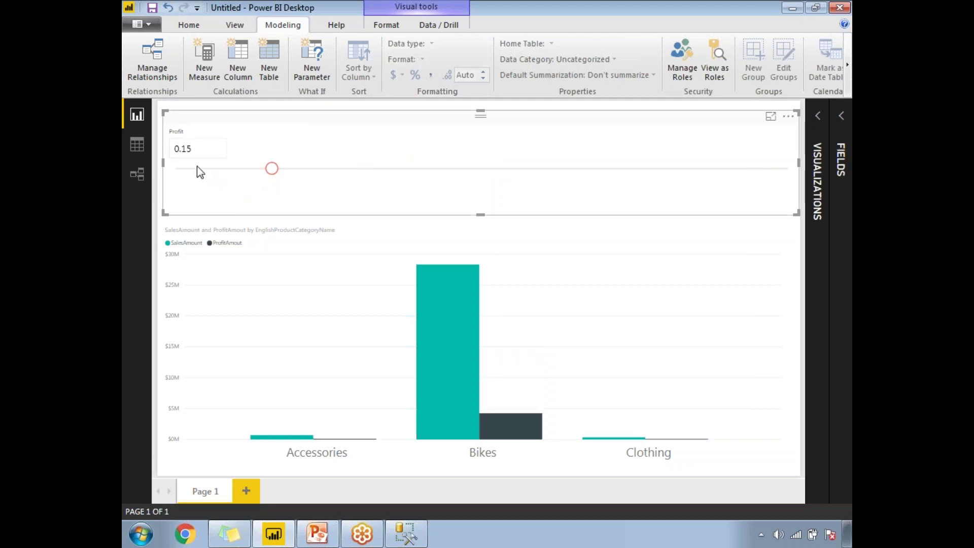
pyautogui.doubleClick(198, 148)
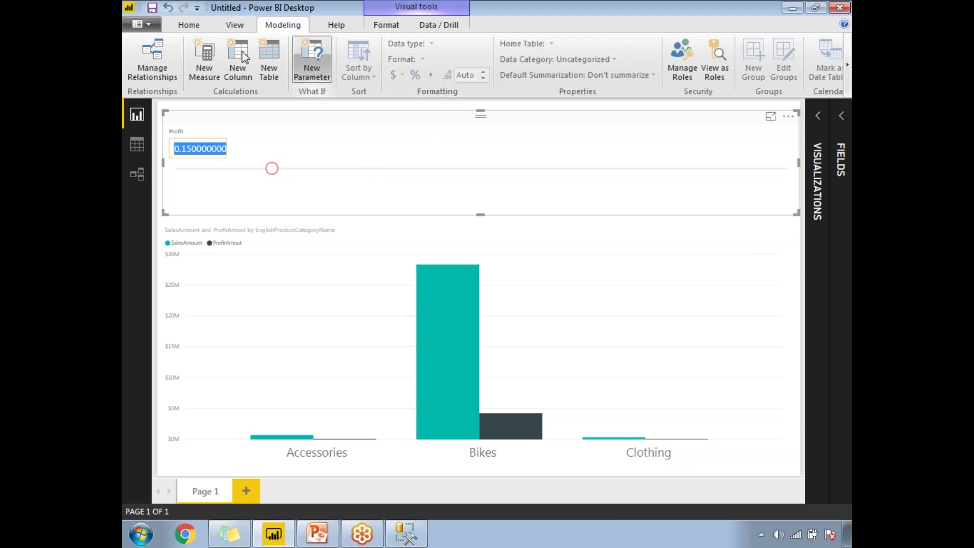
pyautogui.click(191, 26)
pyautogui.click(379, 142)
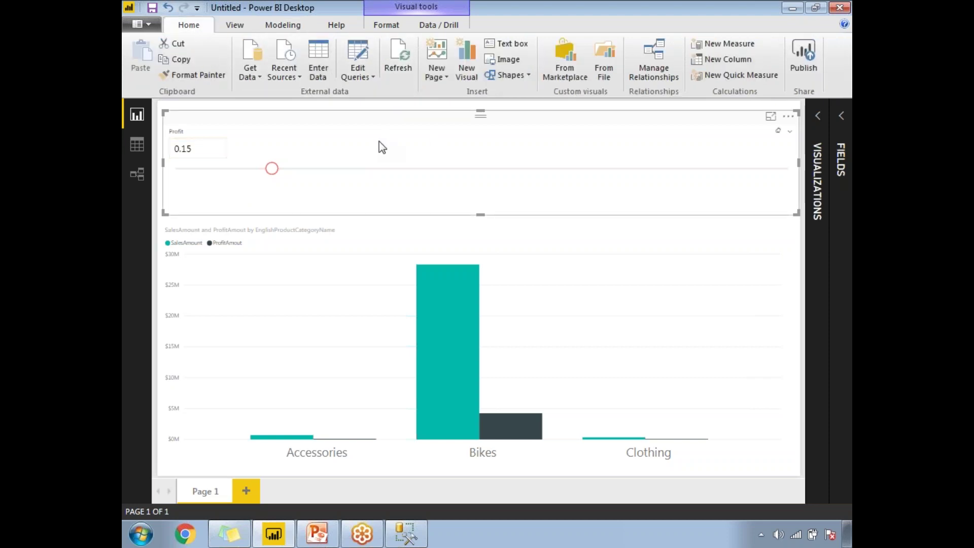
pyautogui.click(239, 26)
pyautogui.click(260, 24)
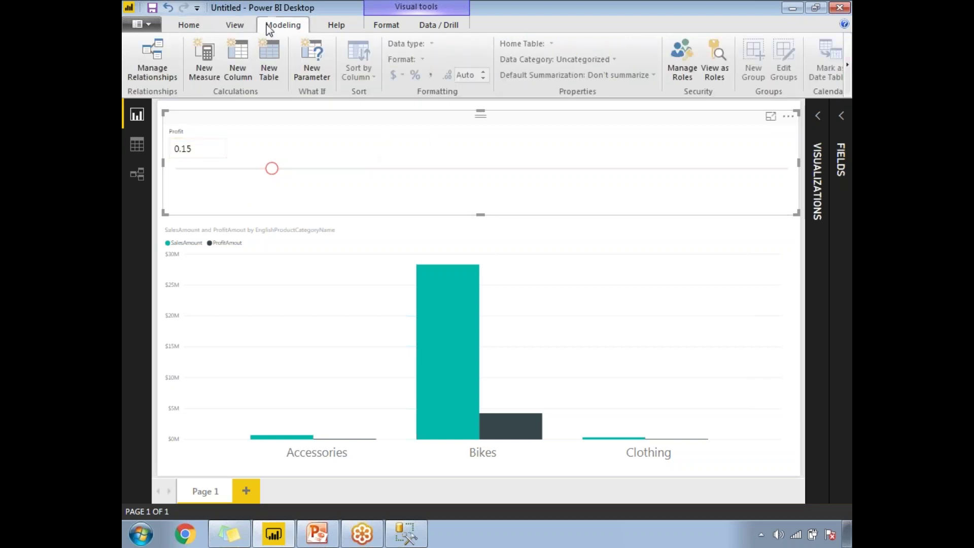
pyautogui.click(387, 25)
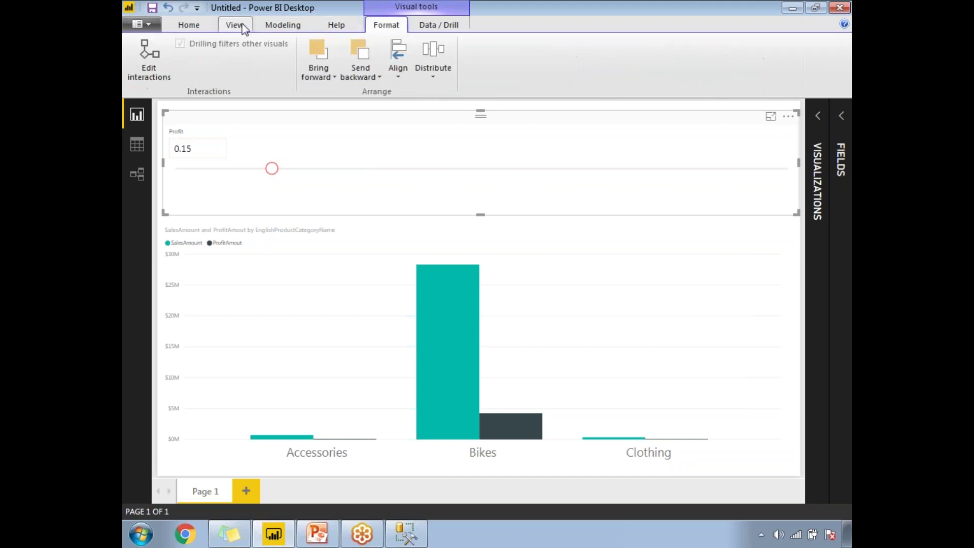
pyautogui.click(190, 26)
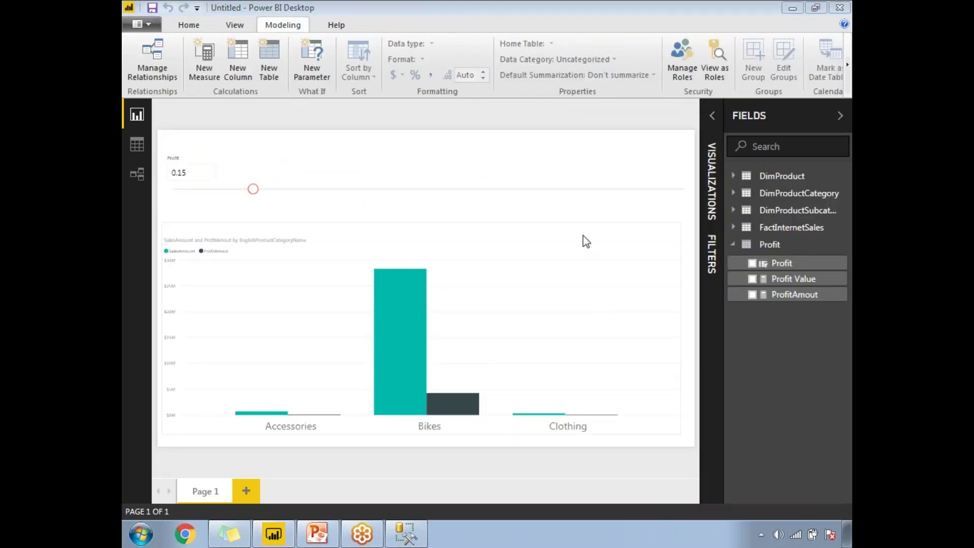
# Step: Format the Profit parameter field as a percentage with 0 decimal places
pyautogui.click(776, 263)
pyautogui.click(515, 181)
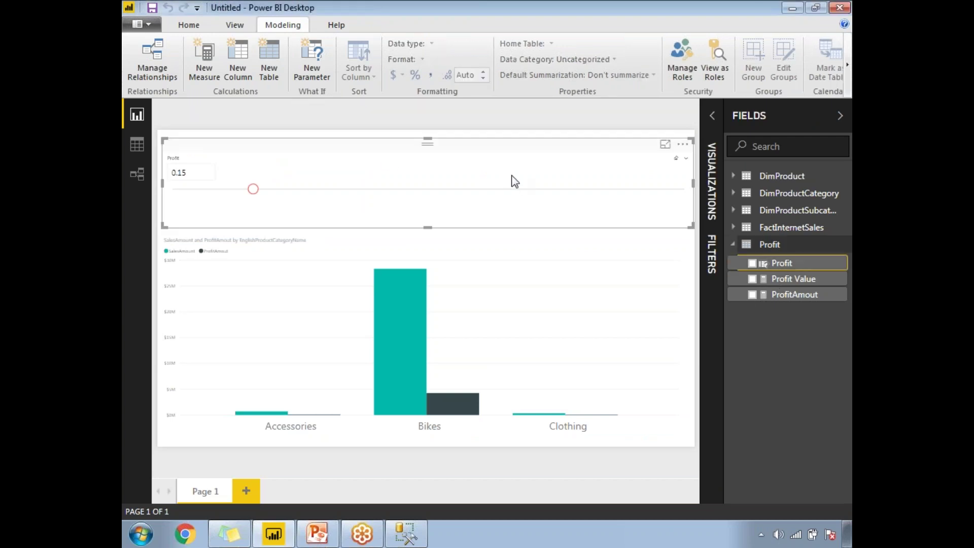
pyautogui.click(781, 266)
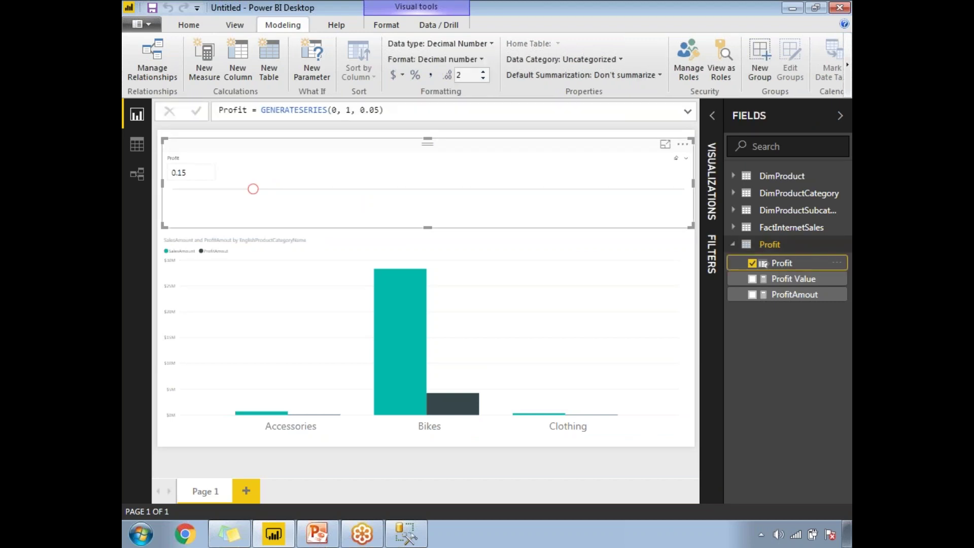
pyautogui.click(467, 67)
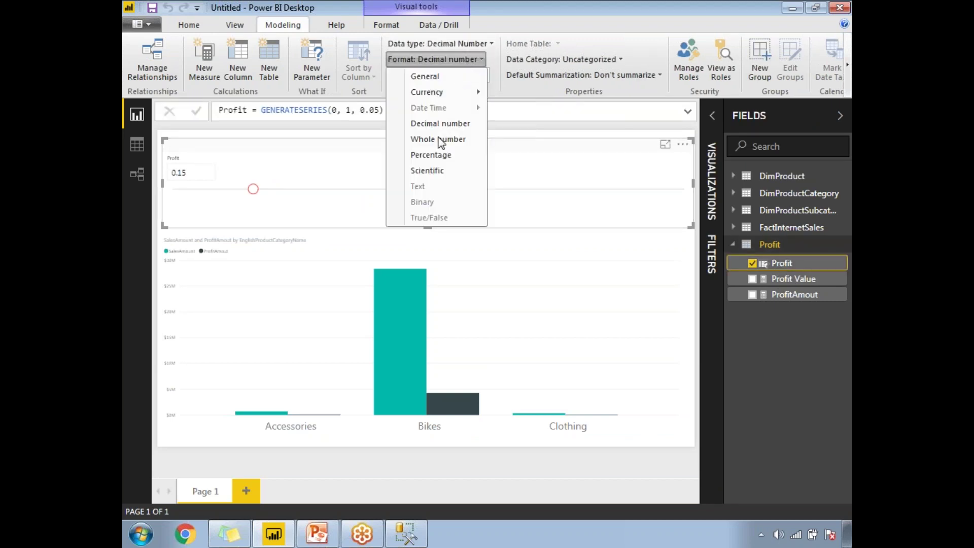
pyautogui.click(430, 155)
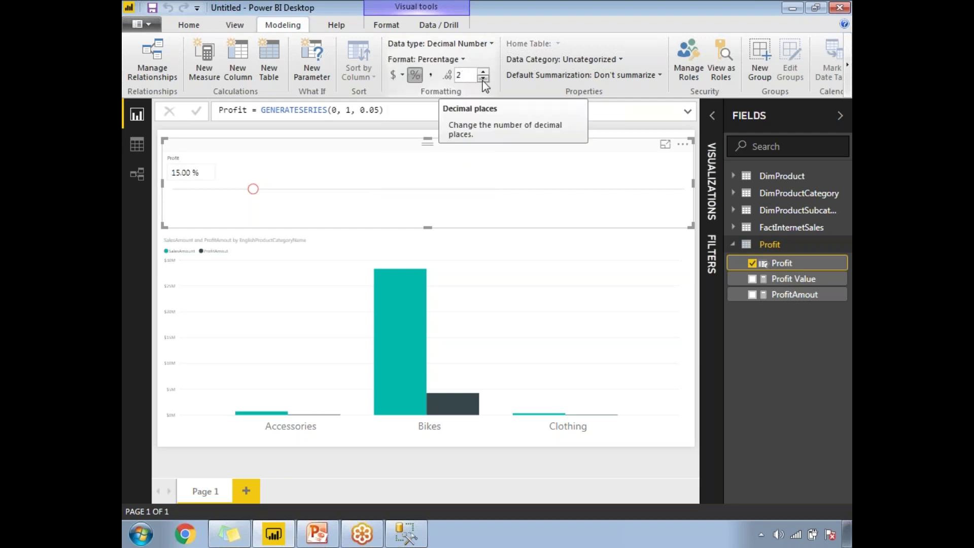
pyautogui.click(483, 78)
pyautogui.click(483, 78)
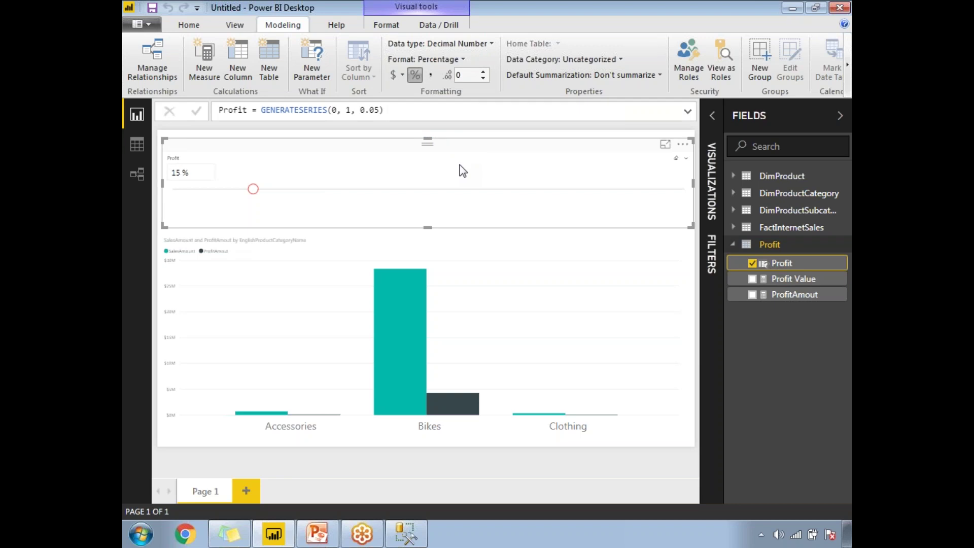
# Step: Raise the Profit slicer to 95 %
pyautogui.click(334, 189)
pyautogui.click(387, 189)
pyautogui.click(468, 189)
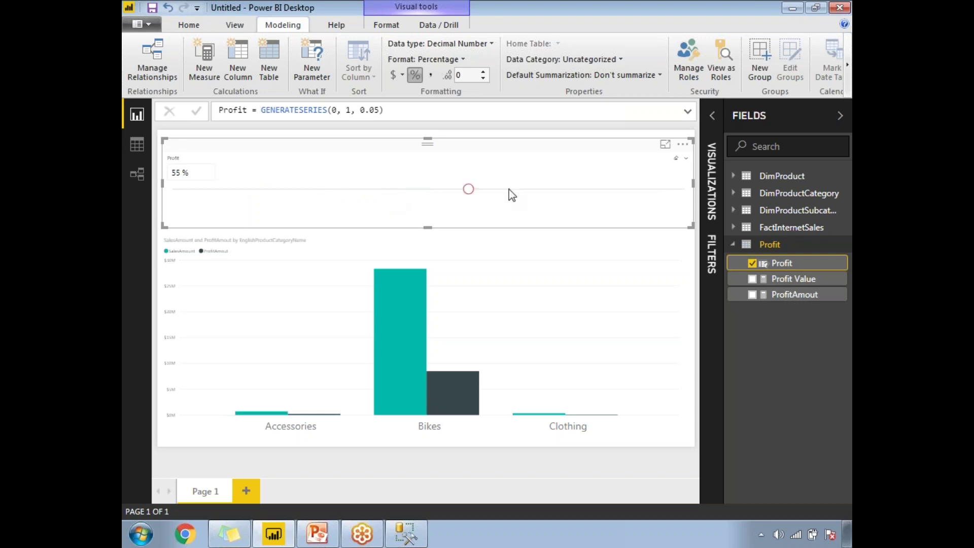
pyautogui.click(659, 189)
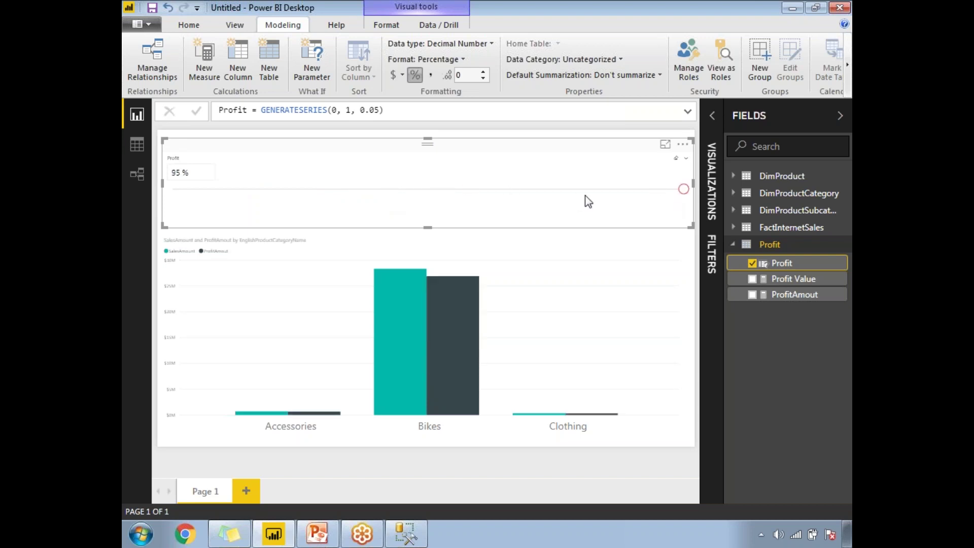
# Step: Collapse the field list to widen the report canvas and examine the ProfitAmout value of the Bikes column
pyautogui.click(840, 117)
pyautogui.click(791, 208)
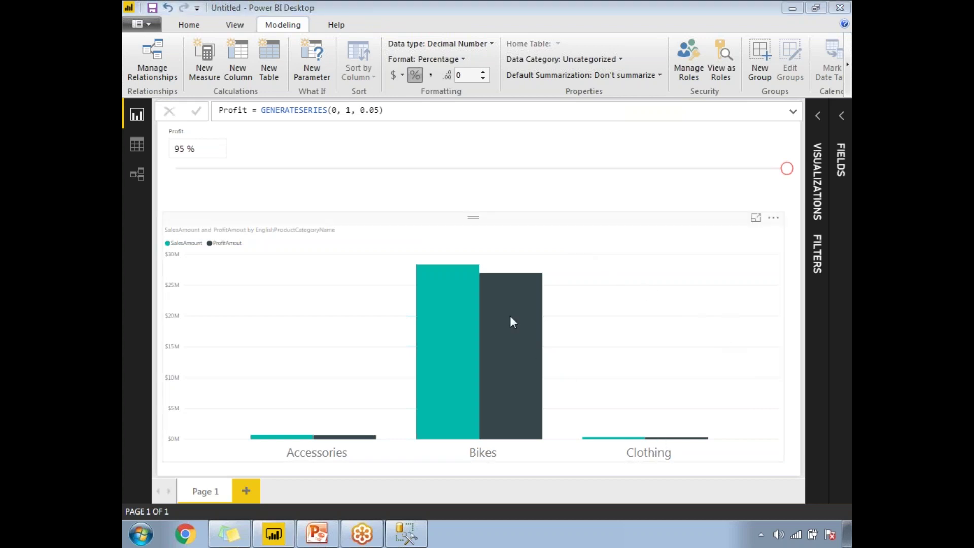
pyautogui.moveTo(510, 317)
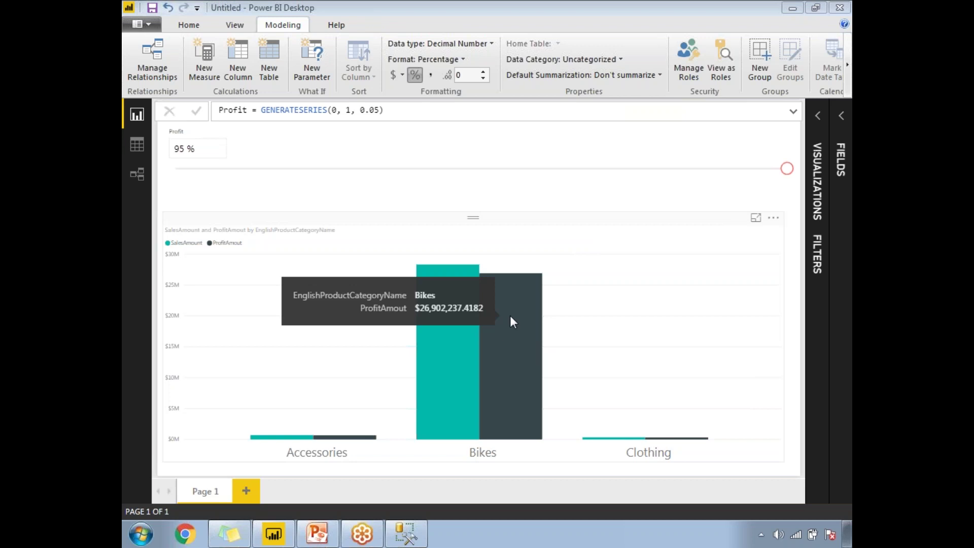
# Step: Lower the Profit slicer to 35 % and examine the SalesAmount value of the Bikes column
pyautogui.click(786, 170)
pyautogui.moveTo(786, 171); pyautogui.dragTo(561, 168)
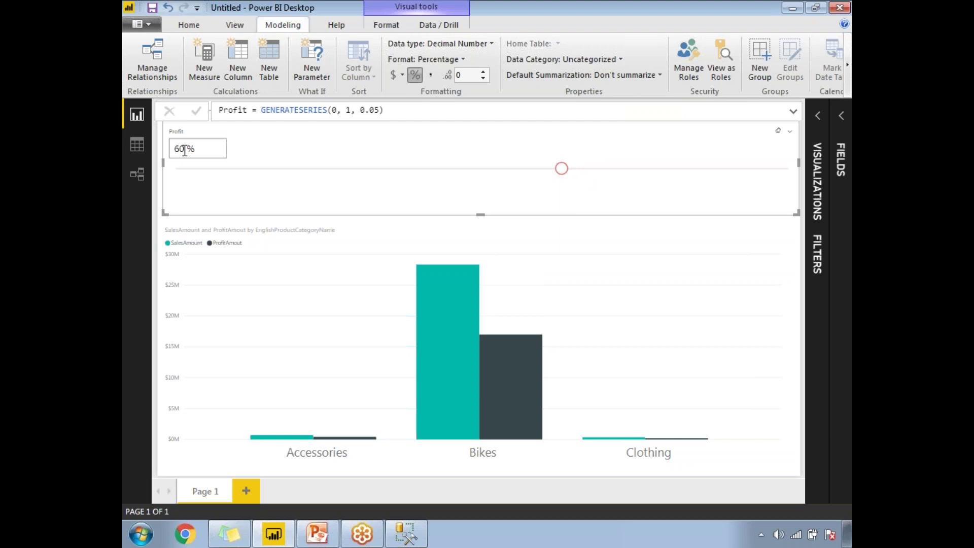
pyautogui.click(374, 169)
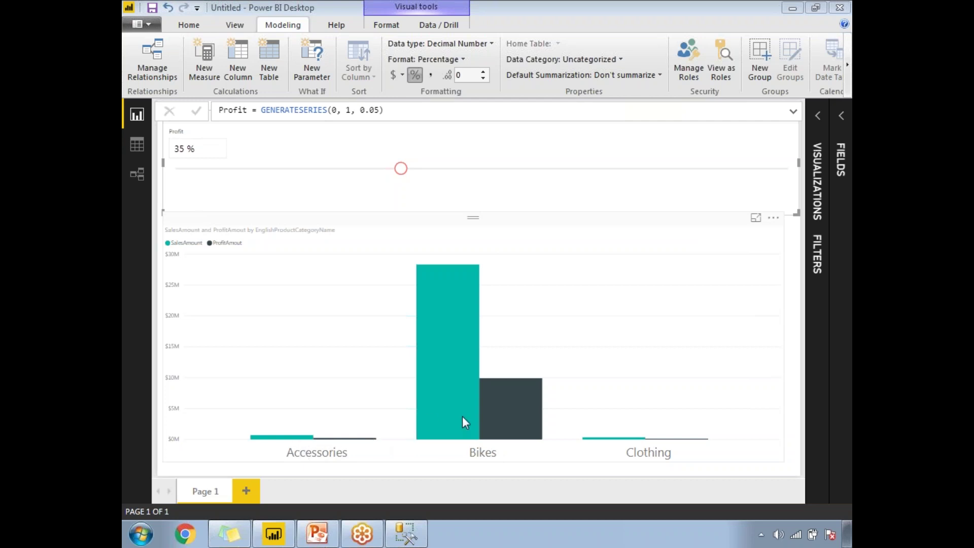
pyautogui.moveTo(463, 418)
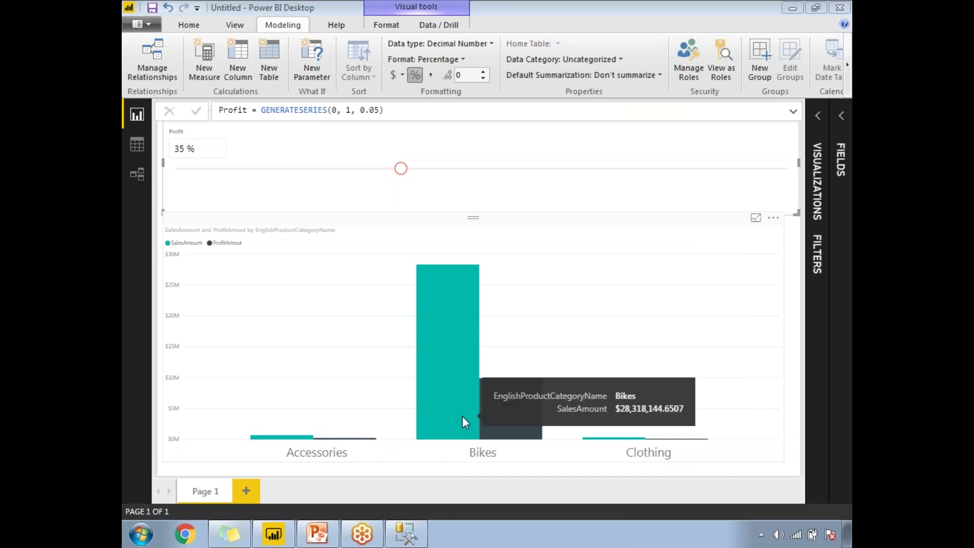